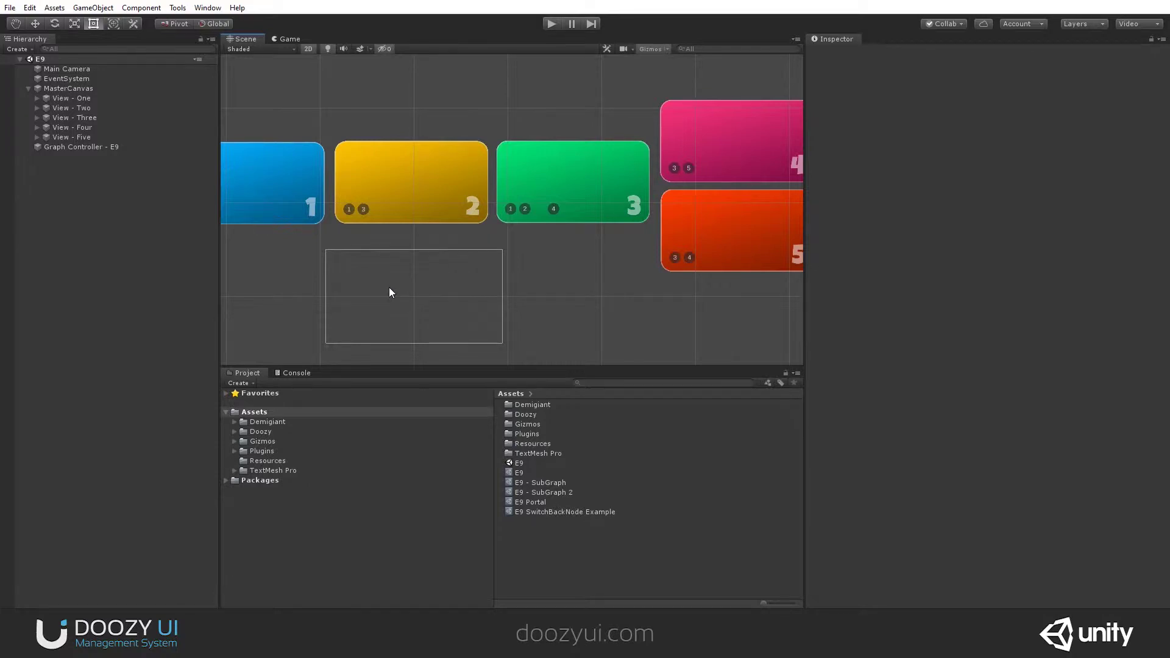
- Look over the scene, then bring up the Graph Controller - E9 graph in Nody
{"action": "middle_click_drag", "start_coordinate": [328, 264], "coordinate": [390, 285]}
{"action": "middle_click_drag", "start_coordinate": [463, 234], "coordinate": [317, 247]}
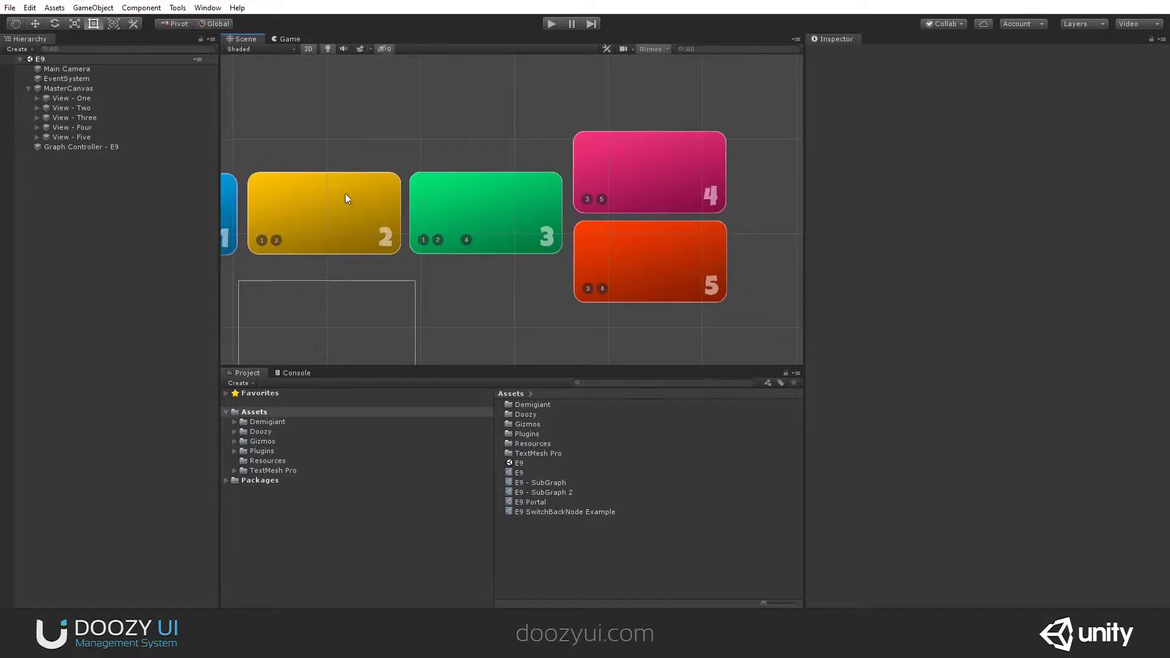
{"action": "middle_click_drag", "start_coordinate": [345, 196], "coordinate": [445, 183]}
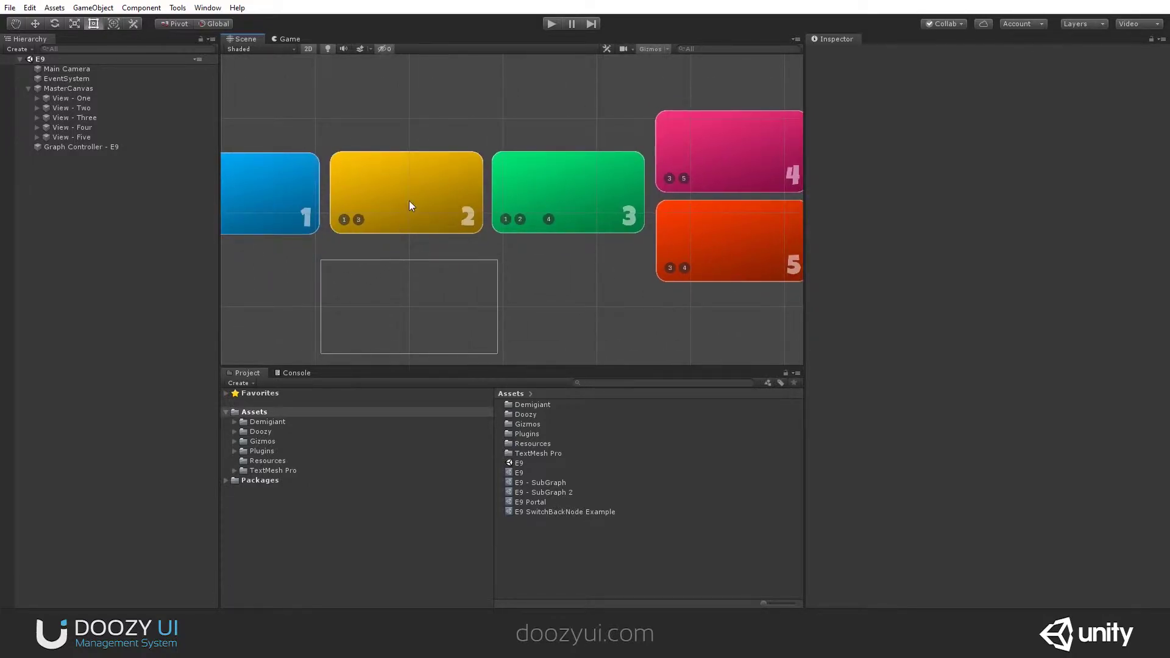
{"action": "middle_click_drag", "start_coordinate": [444, 193], "coordinate": [418, 204]}
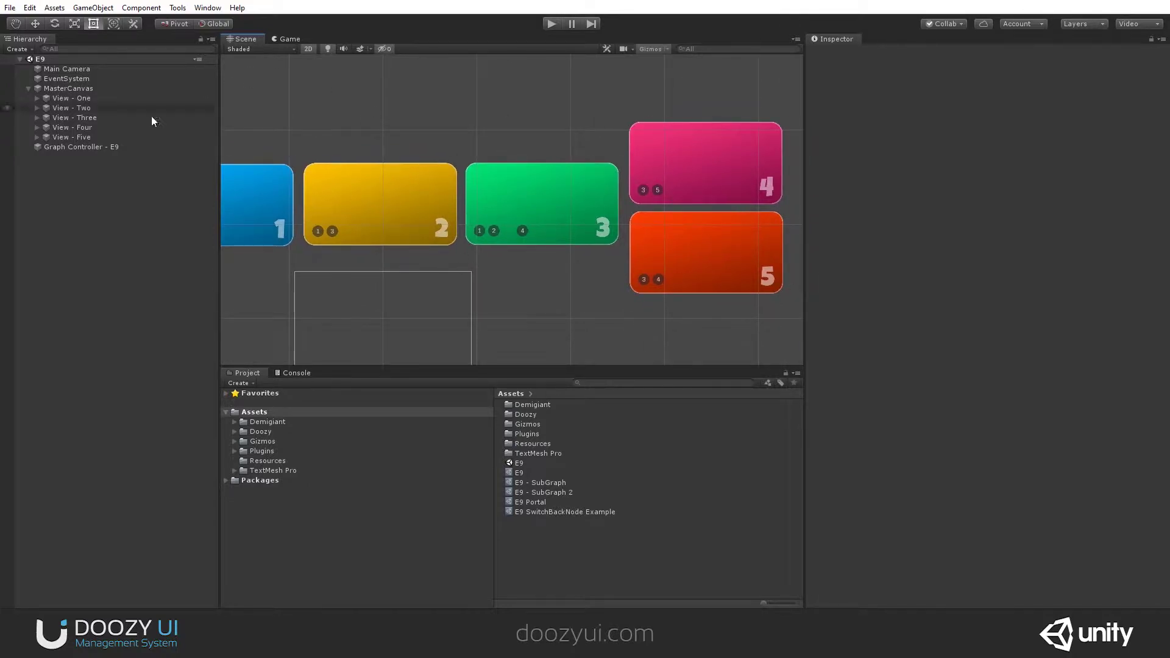
{"action": "left_click", "coordinate": [107, 148]}
{"action": "left_click", "coordinate": [1121, 212]}
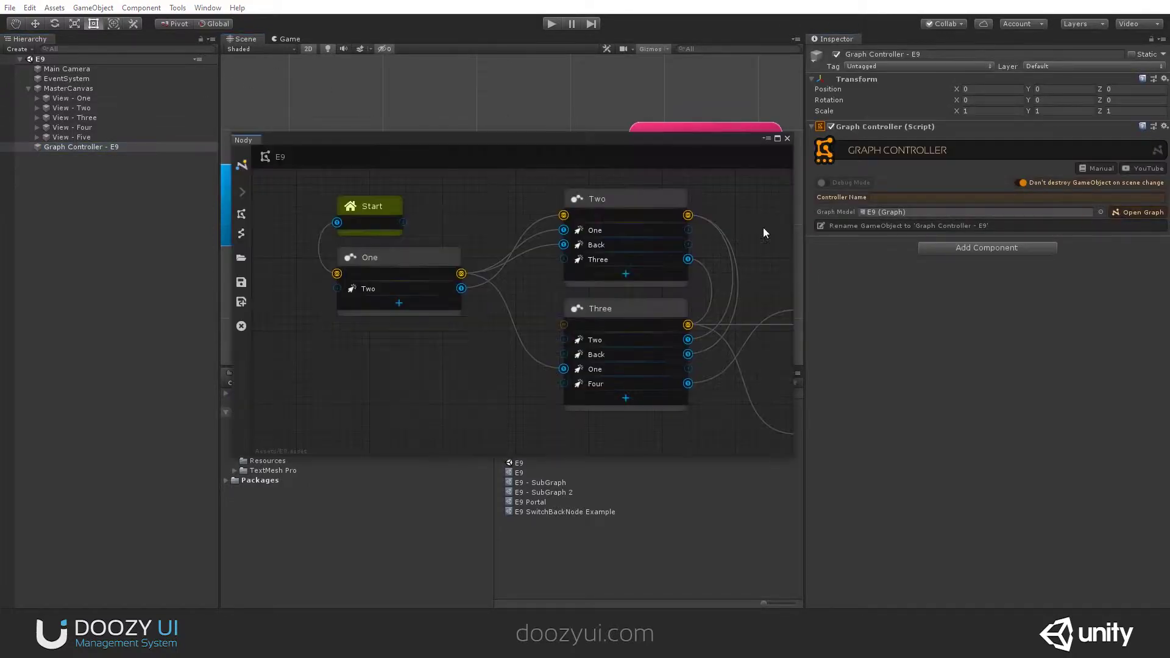
- Arrange nodes Two and Three near the top, with Four and Five stacked beneath
{"action": "left_click_drag", "start_coordinate": [521, 131], "coordinate": [462, 116]}
{"action": "left_click_drag", "start_coordinate": [388, 198], "coordinate": [693, 415]}
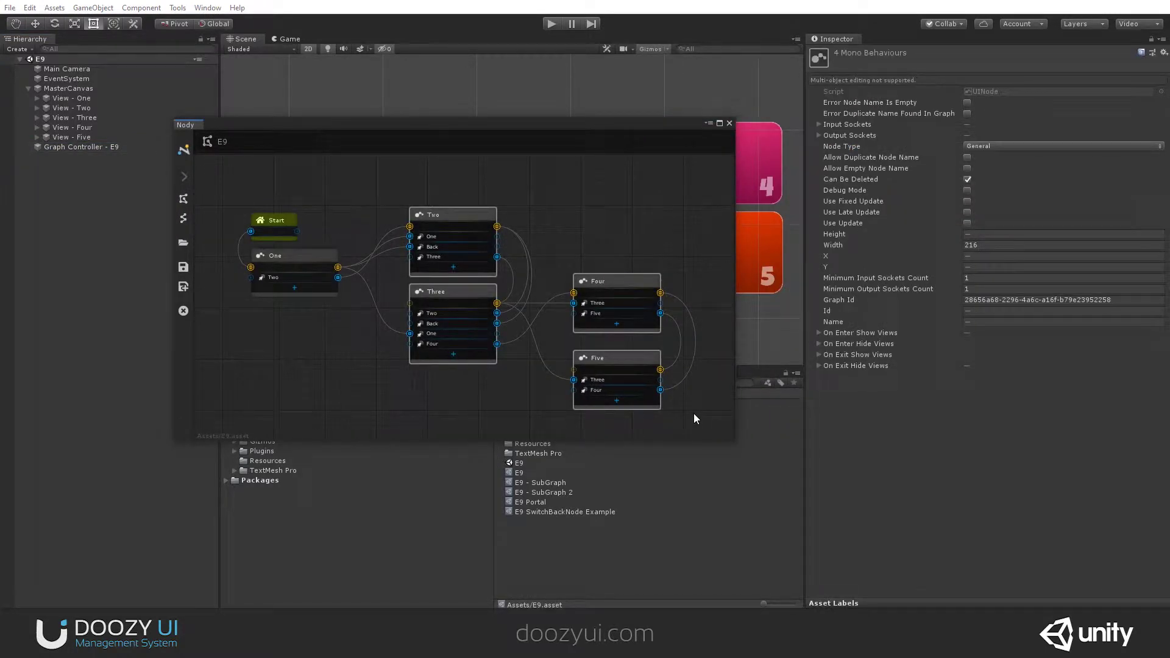
{"action": "left_click", "coordinate": [694, 413]}
{"action": "left_click_drag", "start_coordinate": [466, 212], "coordinate": [472, 150]}
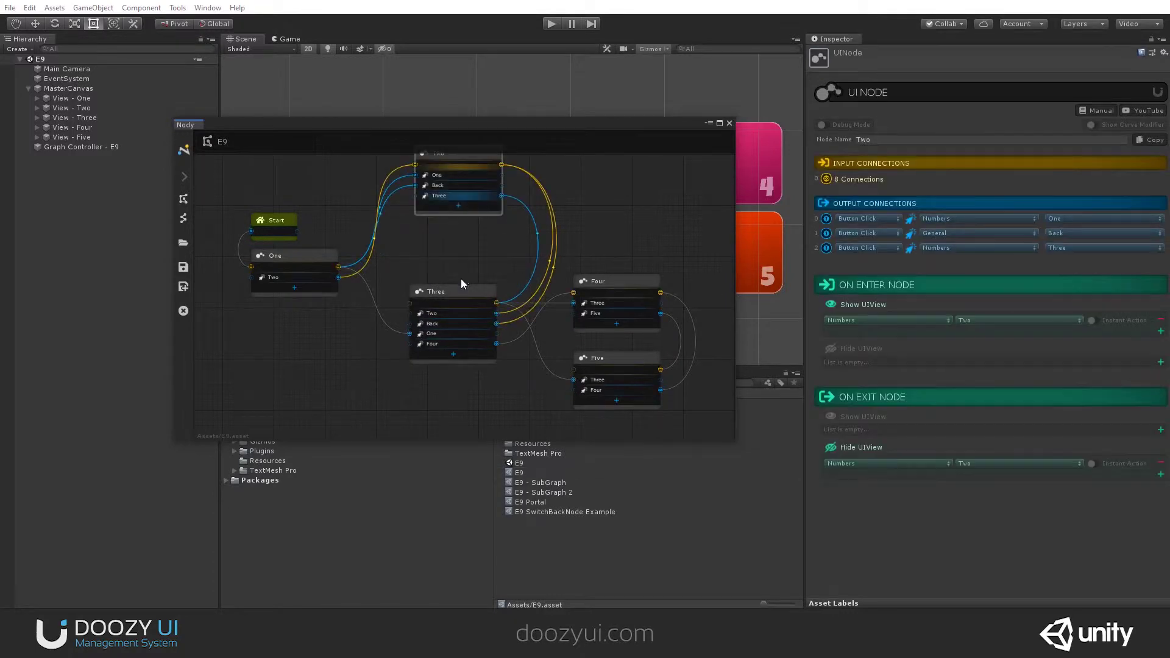
{"action": "left_click_drag", "start_coordinate": [462, 288], "coordinate": [468, 226]}
{"action": "left_click_drag", "start_coordinate": [600, 289], "coordinate": [451, 328]}
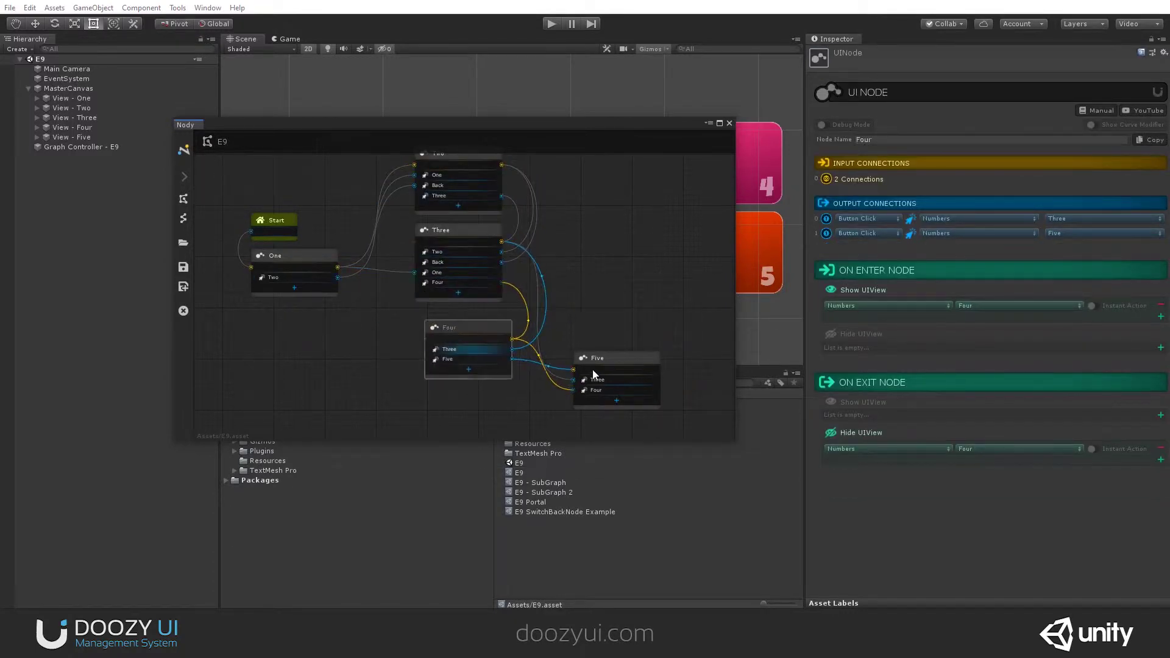
{"action": "left_click_drag", "start_coordinate": [594, 358], "coordinate": [445, 399]}
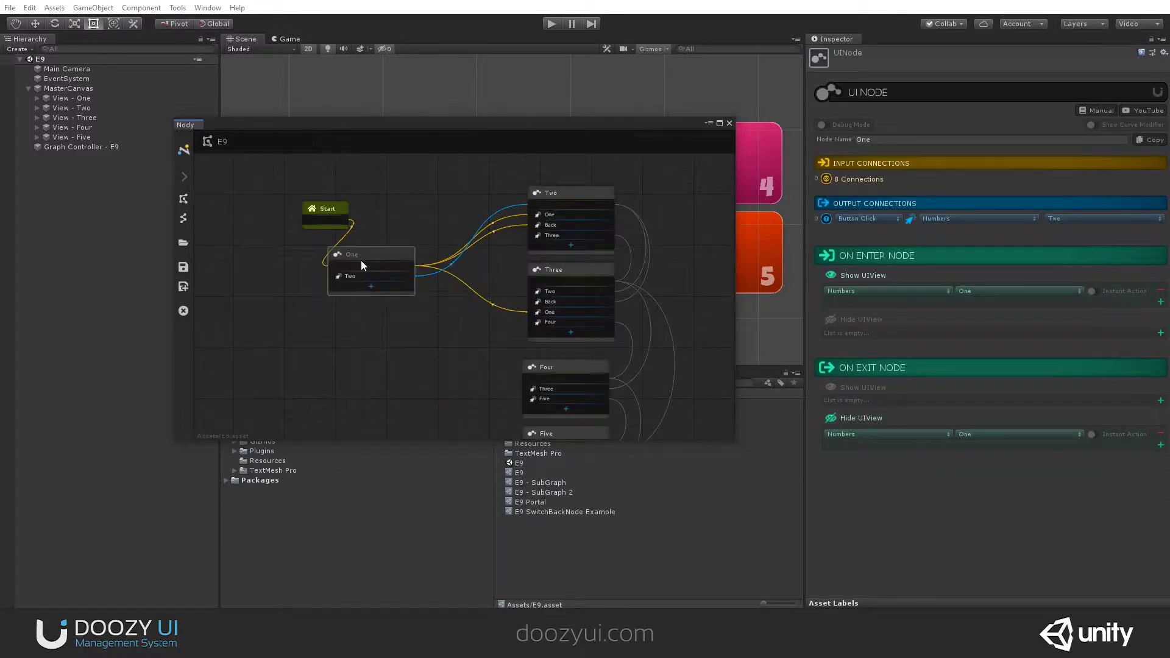
- Place Start far left with One beneath it, and make One's second output a 3 Seconds Delay
{"action": "left_click_drag", "start_coordinate": [361, 261], "coordinate": [407, 269]}
{"action": "left_click_drag", "start_coordinate": [311, 209], "coordinate": [223, 209]}
{"action": "left_click_drag", "start_coordinate": [378, 266], "coordinate": [279, 259]}
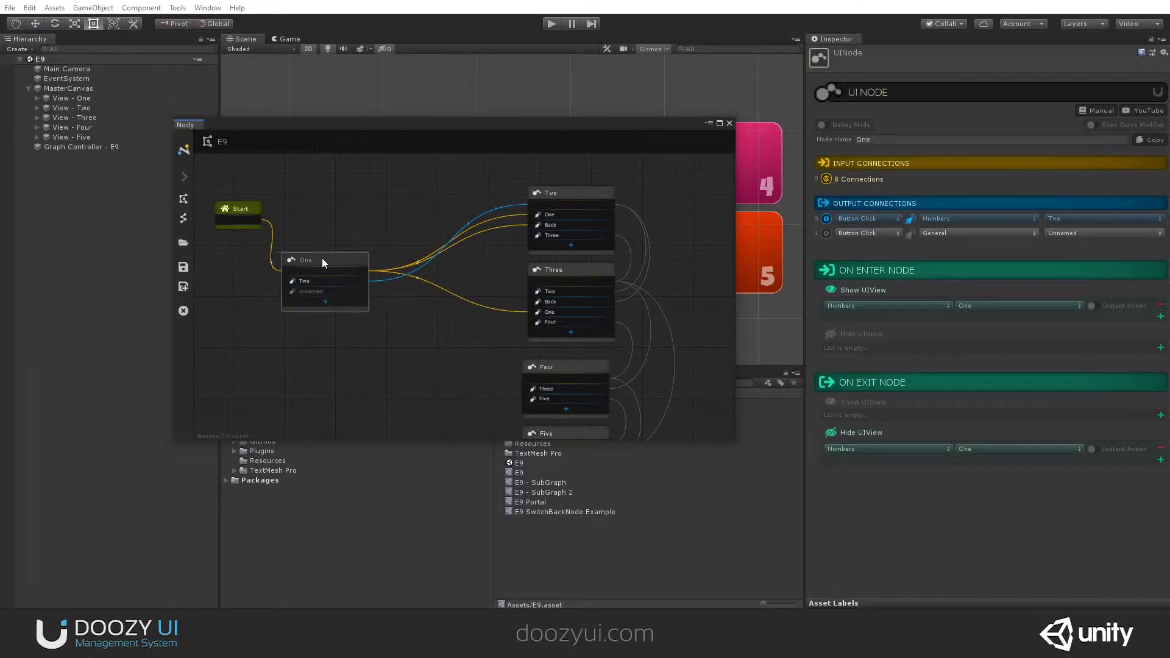
{"action": "left_click", "coordinate": [854, 233]}
{"action": "left_click", "coordinate": [873, 301]}
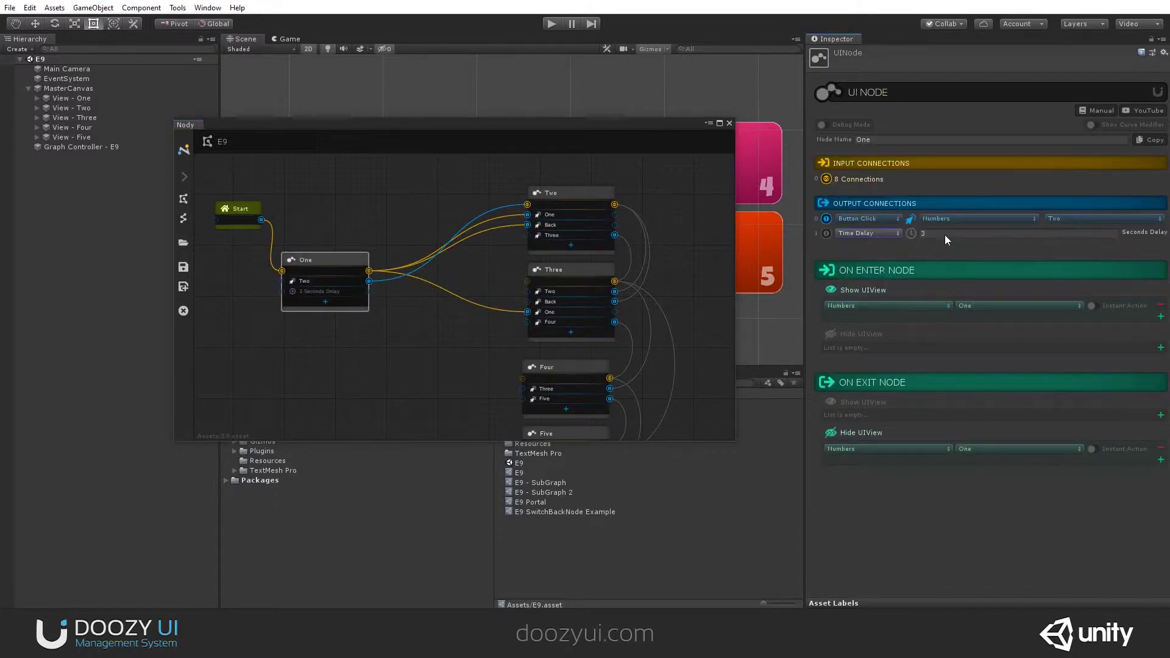
- Create a Random node from the canvas menu and position it beside One
{"action": "right_click", "coordinate": [422, 206]}
{"action": "left_click", "coordinate": [410, 235]}
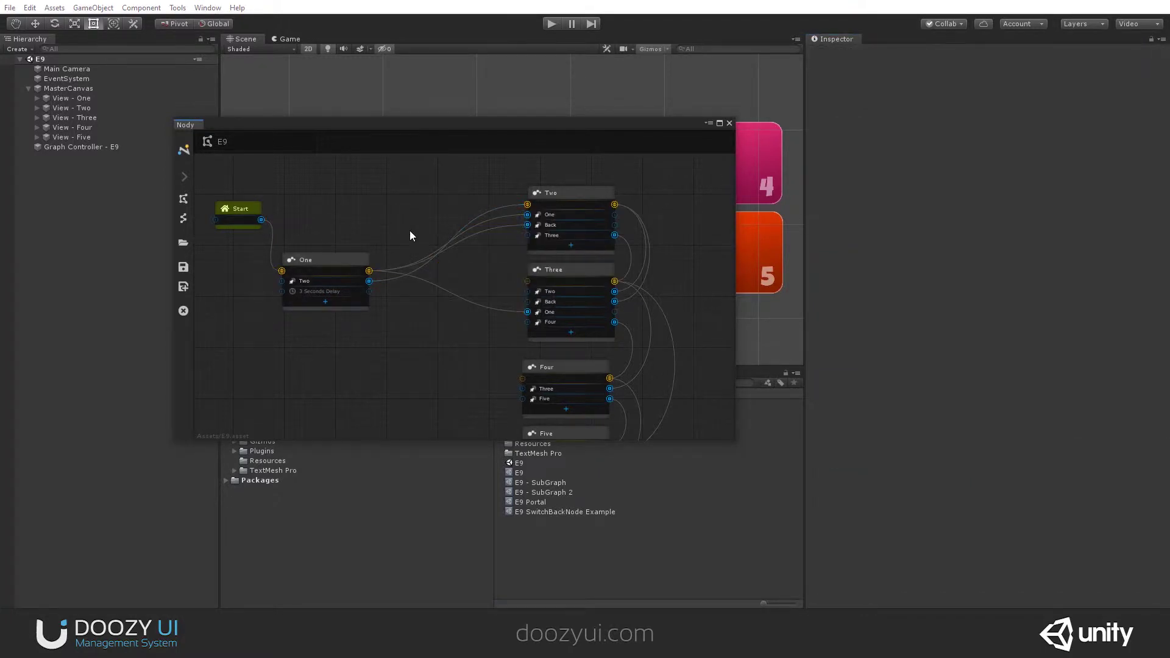
{"action": "scroll", "coordinate": [409, 236], "scroll_direction": "up", "scroll_amount": 3}
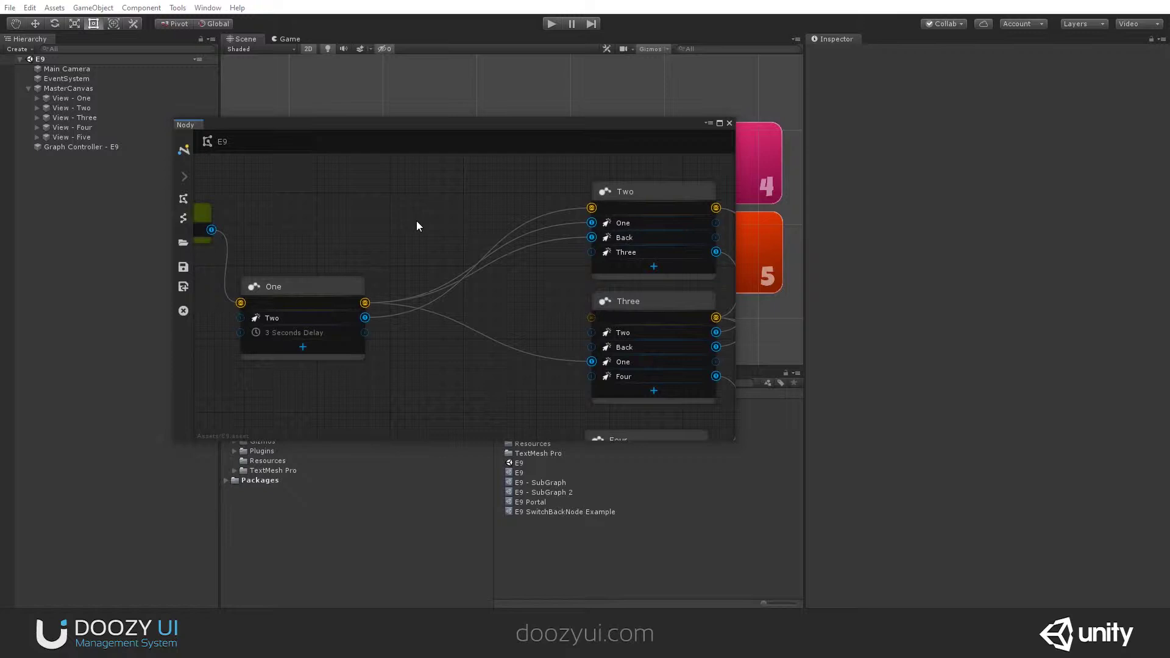
{"action": "right_click", "coordinate": [417, 226]}
{"action": "mouse_move", "coordinate": [422, 229]}
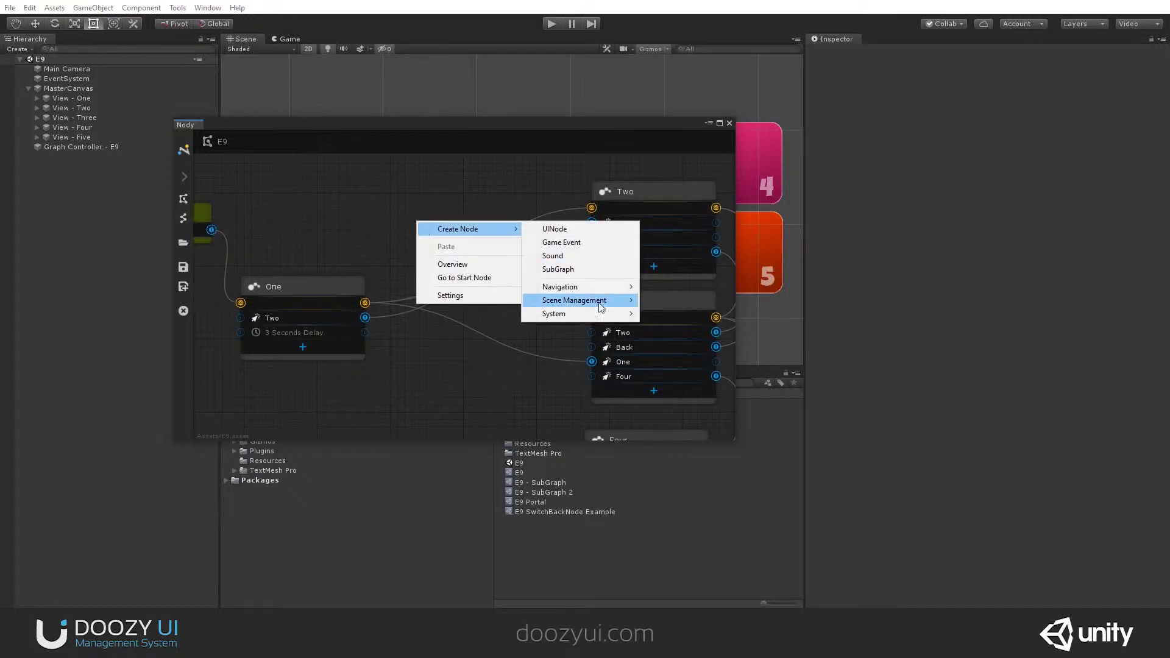
{"action": "left_click", "coordinate": [680, 316]}
{"action": "left_click_drag", "start_coordinate": [421, 236], "coordinate": [445, 194]}
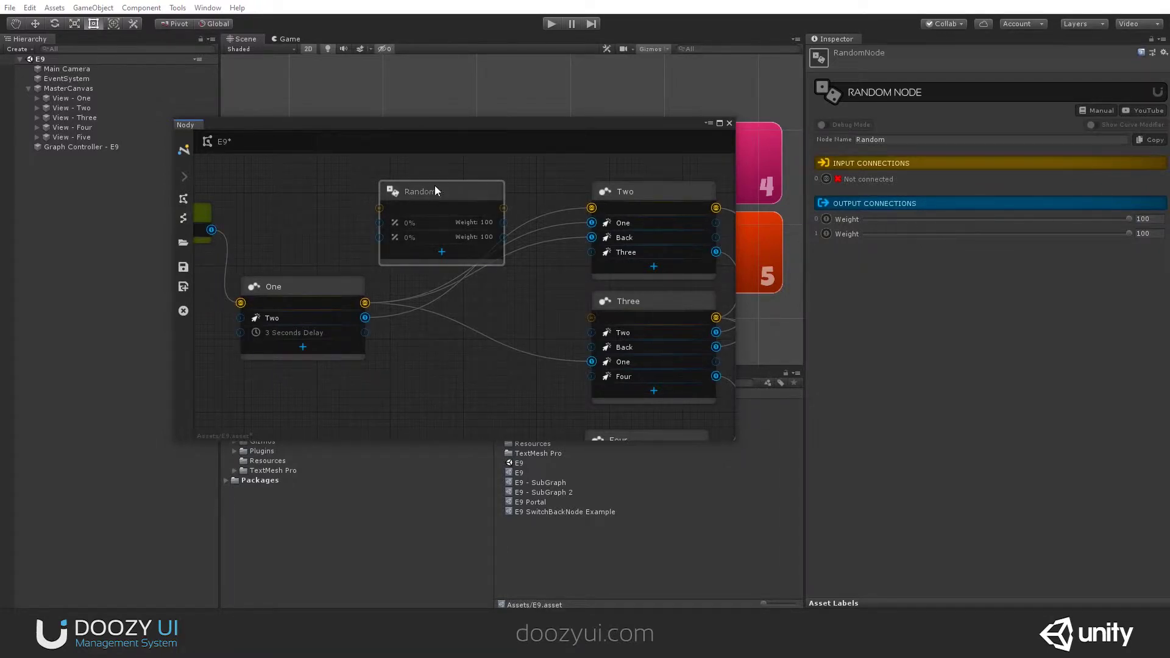
{"action": "left_click_drag", "start_coordinate": [459, 196], "coordinate": [466, 196]}
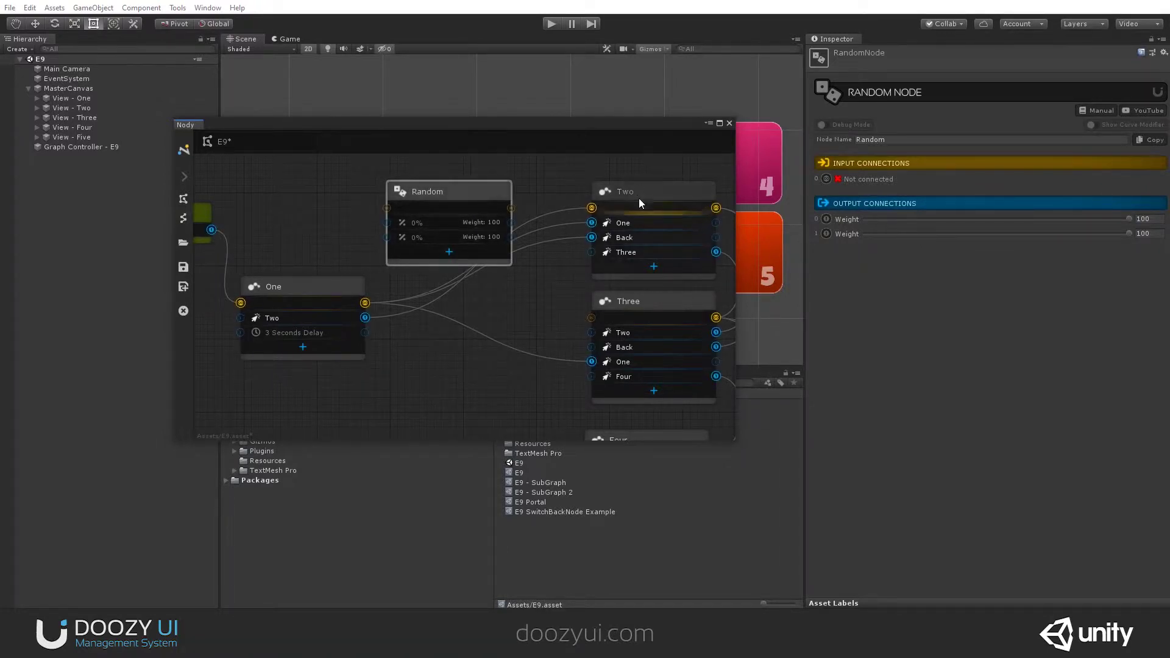
- Wire One's 3 Seconds Delay into Random, and Random's two outputs to Two and Three
{"action": "left_click_drag", "start_coordinate": [365, 332], "coordinate": [444, 256]}
{"action": "left_click_drag", "start_coordinate": [556, 250], "coordinate": [617, 209]}
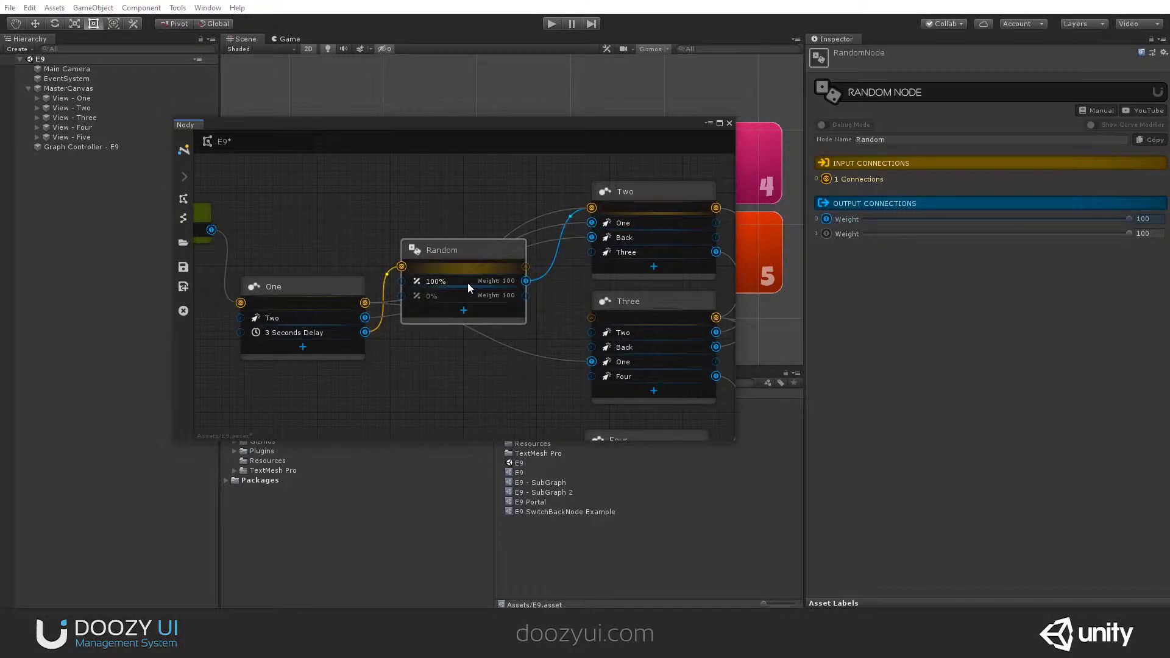
{"action": "left_click_drag", "start_coordinate": [451, 298], "coordinate": [626, 321]}
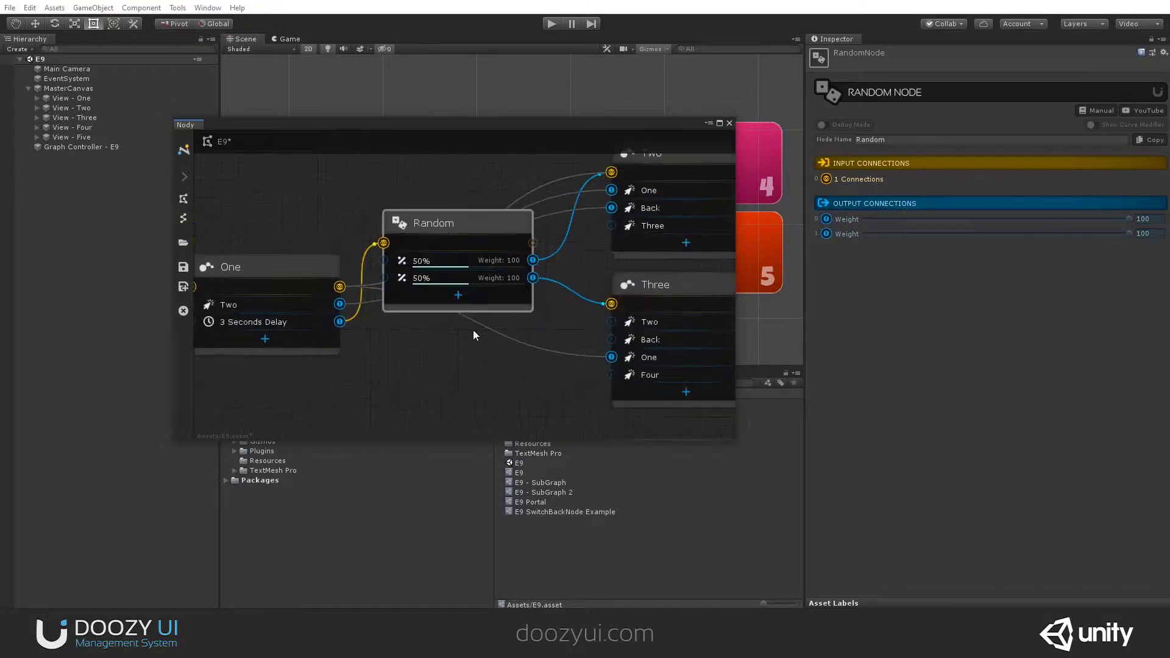
{"action": "scroll", "coordinate": [473, 331], "scroll_direction": "up", "scroll_amount": 5}
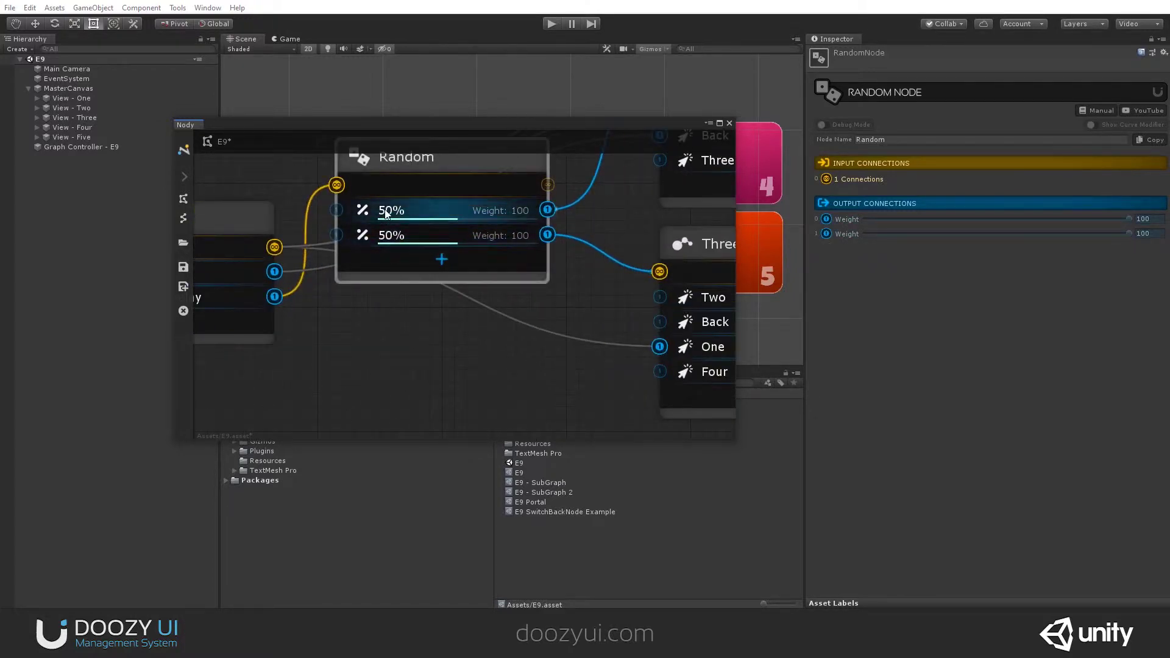
{"action": "scroll", "coordinate": [400, 212], "scroll_direction": "down", "scroll_amount": 4}
{"action": "scroll", "coordinate": [473, 294], "scroll_direction": "down", "scroll_amount": 1}
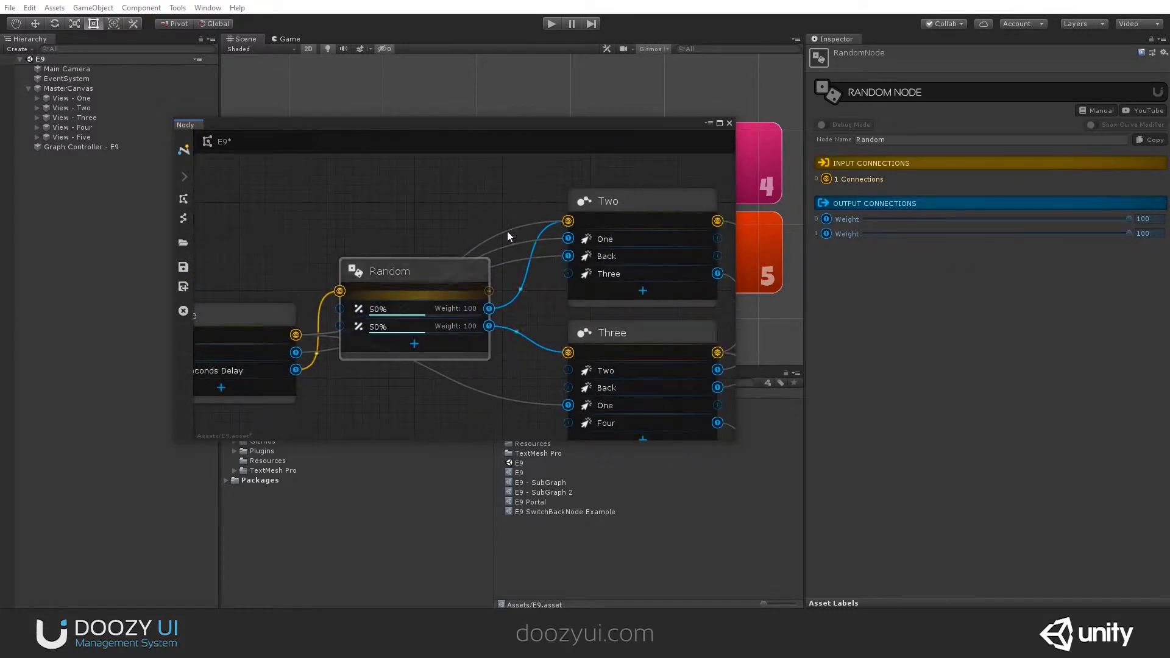
{"action": "scroll", "coordinate": [498, 243], "scroll_direction": "down", "scroll_amount": 2}
- Give node Two a new 3 Seconds Delay output wired back to One
{"action": "left_click", "coordinate": [592, 199]}
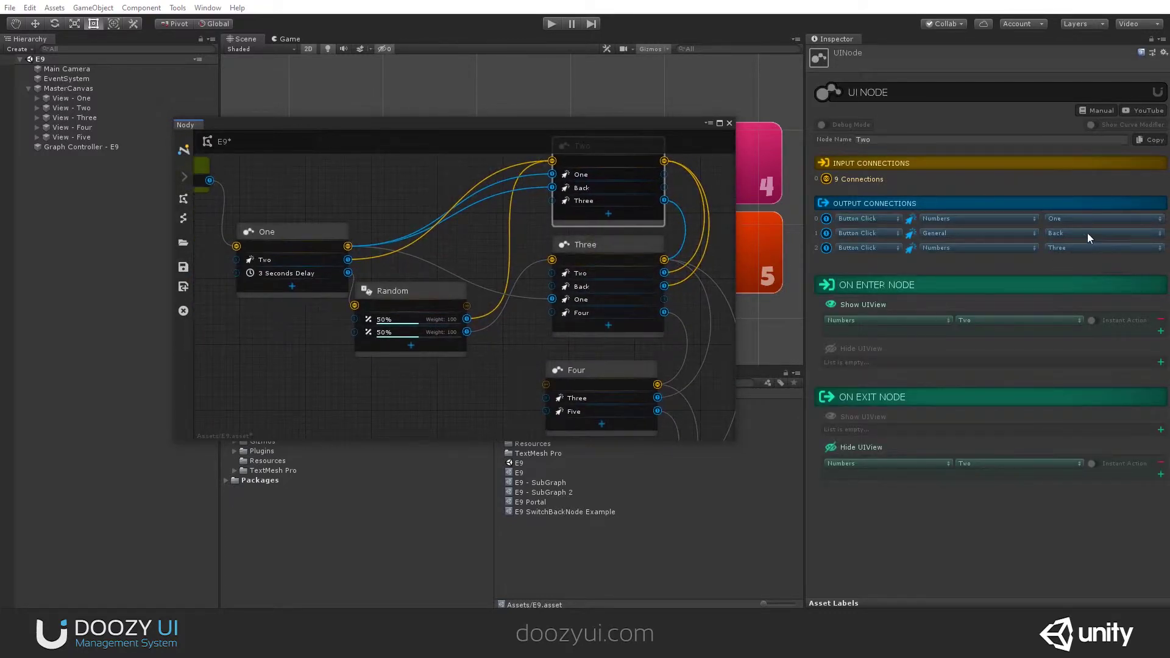
{"action": "left_click", "coordinate": [608, 214]}
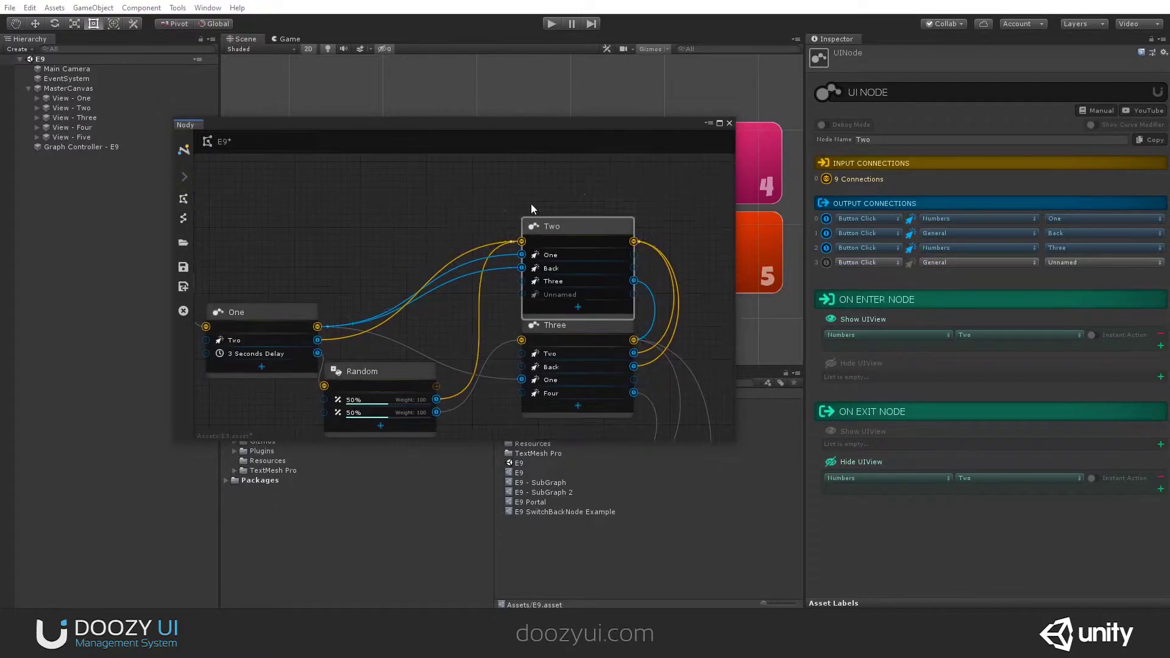
{"action": "left_click", "coordinate": [882, 265]}
{"action": "left_click", "coordinate": [866, 329]}
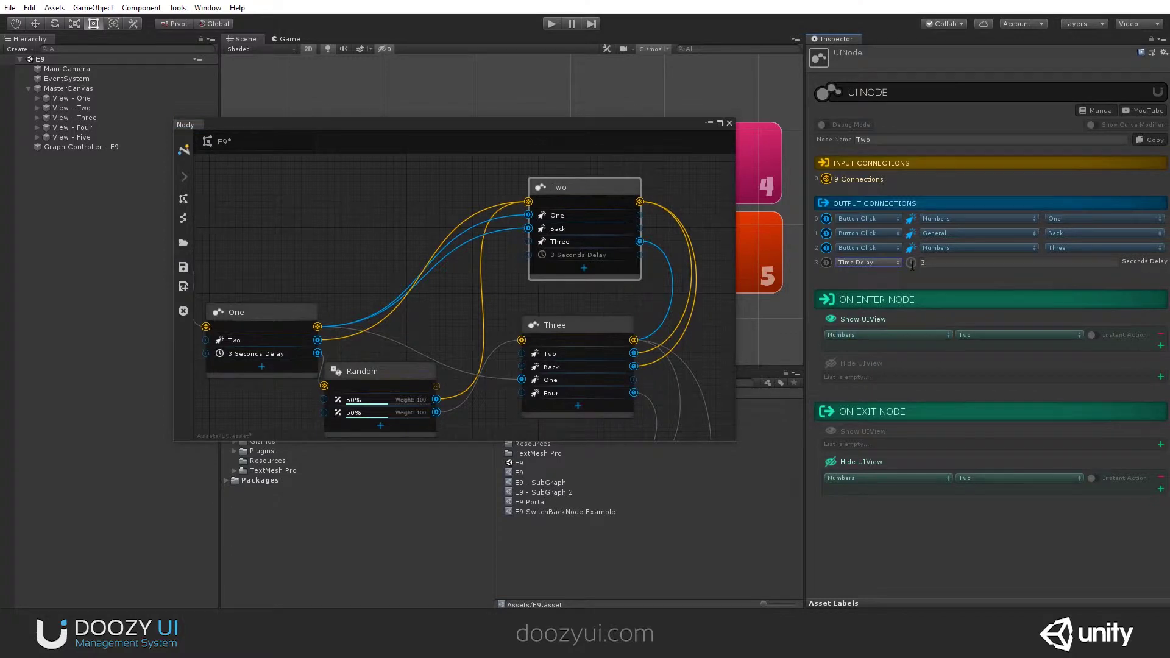
{"action": "left_click_drag", "start_coordinate": [596, 258], "coordinate": [284, 327]}
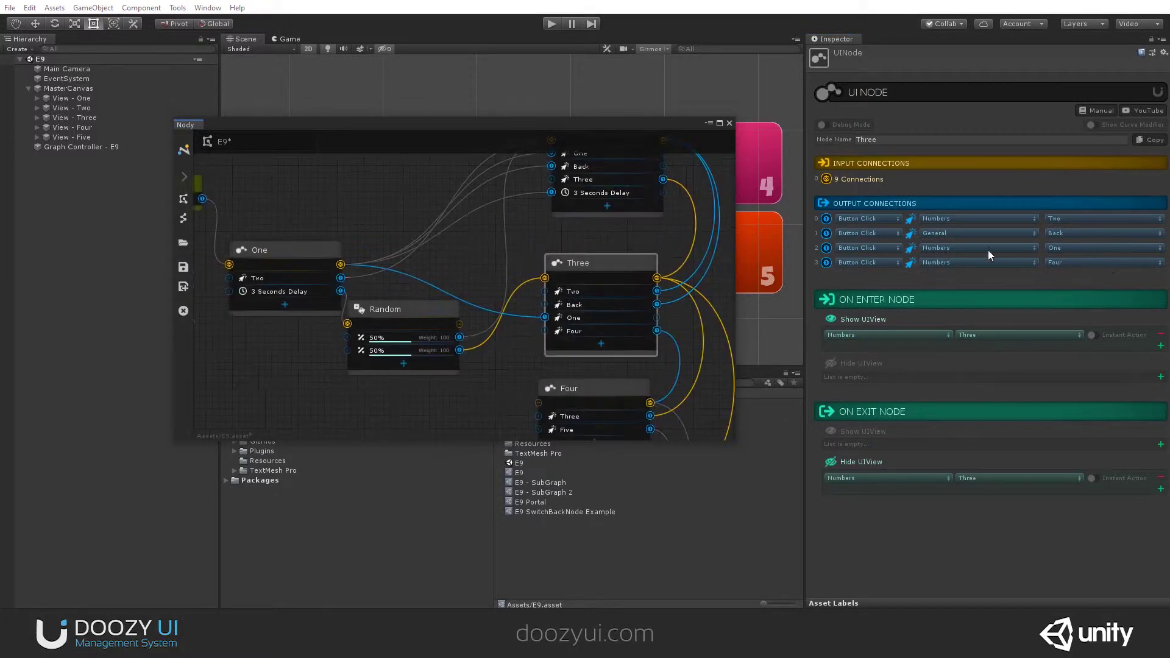
- Add a new output on Three and delete its old button outputs
{"action": "left_click", "coordinate": [601, 343]}
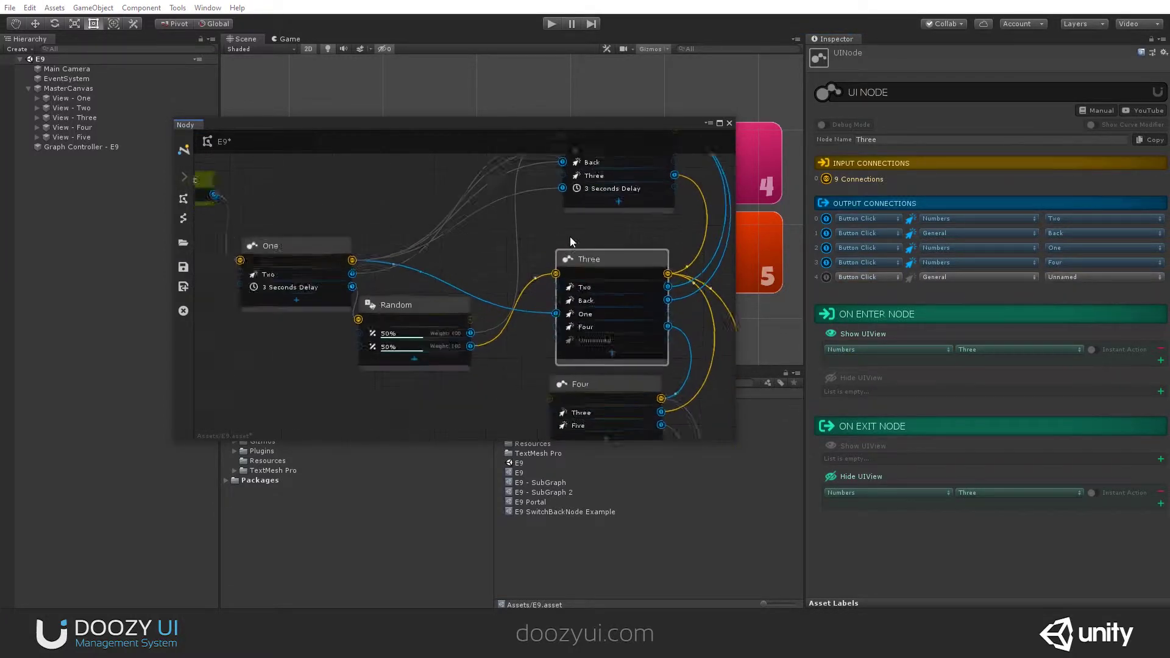
{"action": "scroll", "coordinate": [570, 237], "scroll_direction": "up", "scroll_amount": 1}
{"action": "left_click", "coordinate": [605, 298], "text": "alt"}
{"action": "left_click", "coordinate": [605, 298], "text": "alt"}
{"action": "left_click", "coordinate": [605, 298], "text": "alt"}
{"action": "left_click", "coordinate": [605, 298], "text": "alt"}
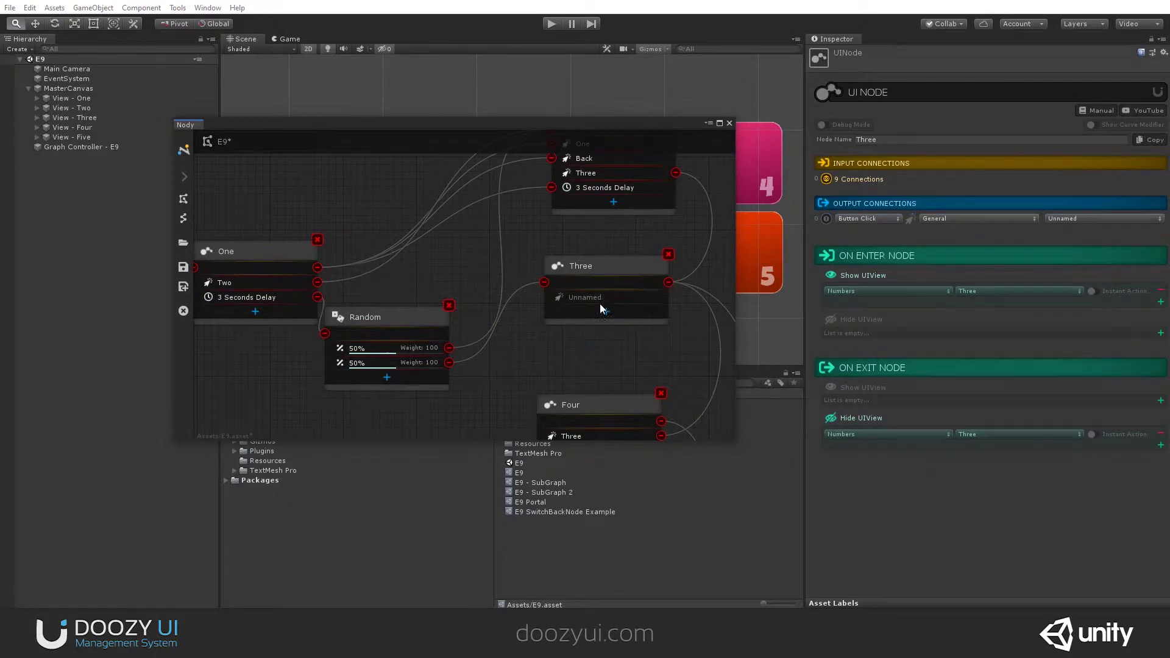
- Delete Two's button outputs and One's old Two output, and add an extra output on Three
{"action": "middle_click_drag", "start_coordinate": [602, 212], "coordinate": [604, 260]}
{"action": "left_click", "coordinate": [561, 213], "text": "alt"}
{"action": "left_click", "coordinate": [562, 213], "text": "alt"}
{"action": "left_click", "coordinate": [561, 213], "text": "alt"}
{"action": "left_click_drag", "start_coordinate": [440, 369], "coordinate": [460, 333]}
{"action": "left_click", "coordinate": [298, 337], "text": "alt"}
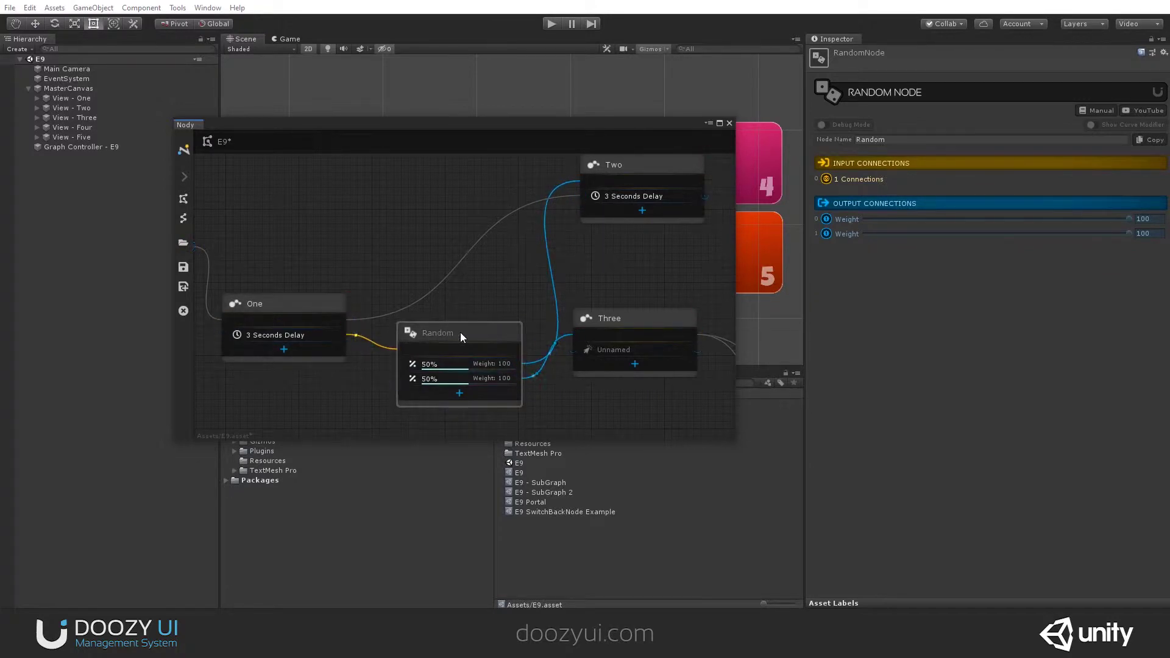
{"action": "left_click", "coordinate": [633, 364]}
- Undo Three's extra output, then make its output a 3 Seconds Delay wired back to One
{"action": "key", "text": "ctrl+z"}
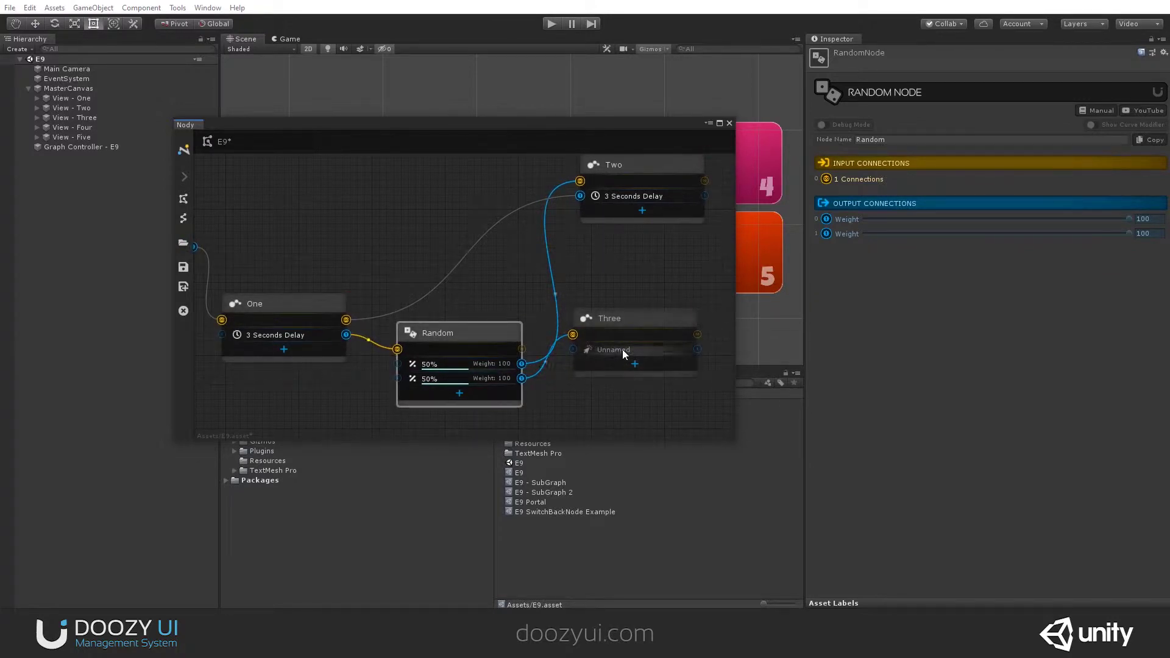
{"action": "left_click_drag", "start_coordinate": [624, 355], "coordinate": [639, 243]}
{"action": "left_click", "coordinate": [868, 218]}
{"action": "left_click", "coordinate": [874, 285]}
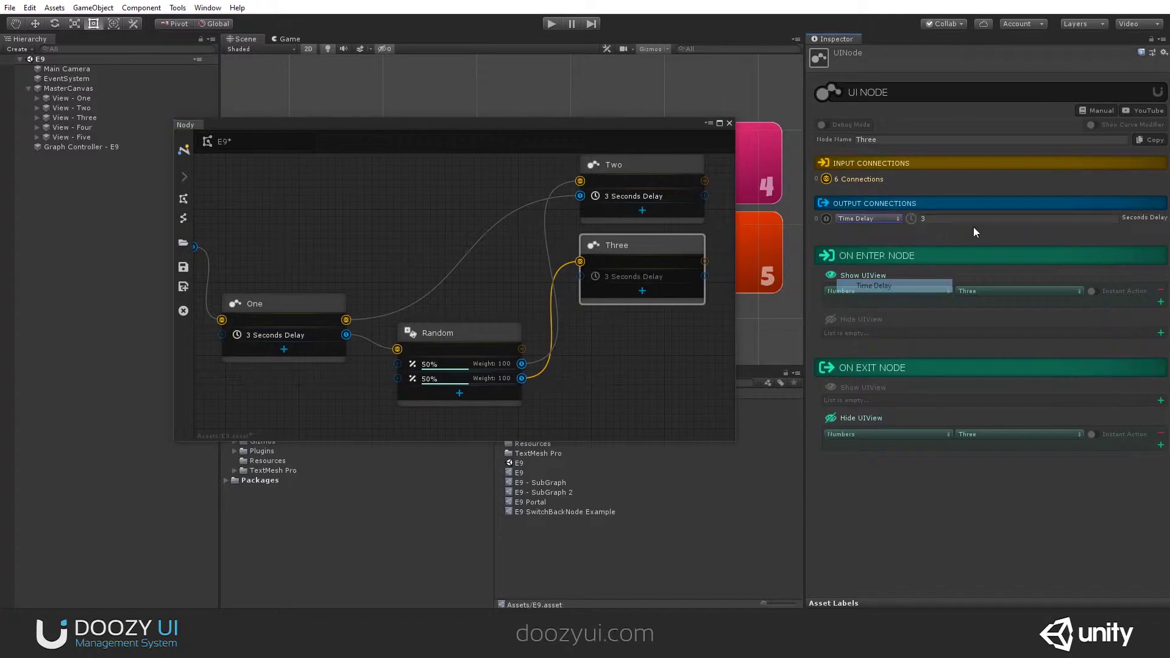
{"action": "left_click_drag", "start_coordinate": [620, 277], "coordinate": [309, 222]}
- Move One toward the top left with the Start node in view
{"action": "left_click_drag", "start_coordinate": [496, 322], "coordinate": [496, 310]}
{"action": "scroll", "coordinate": [347, 257], "scroll_direction": "down", "scroll_amount": 2}
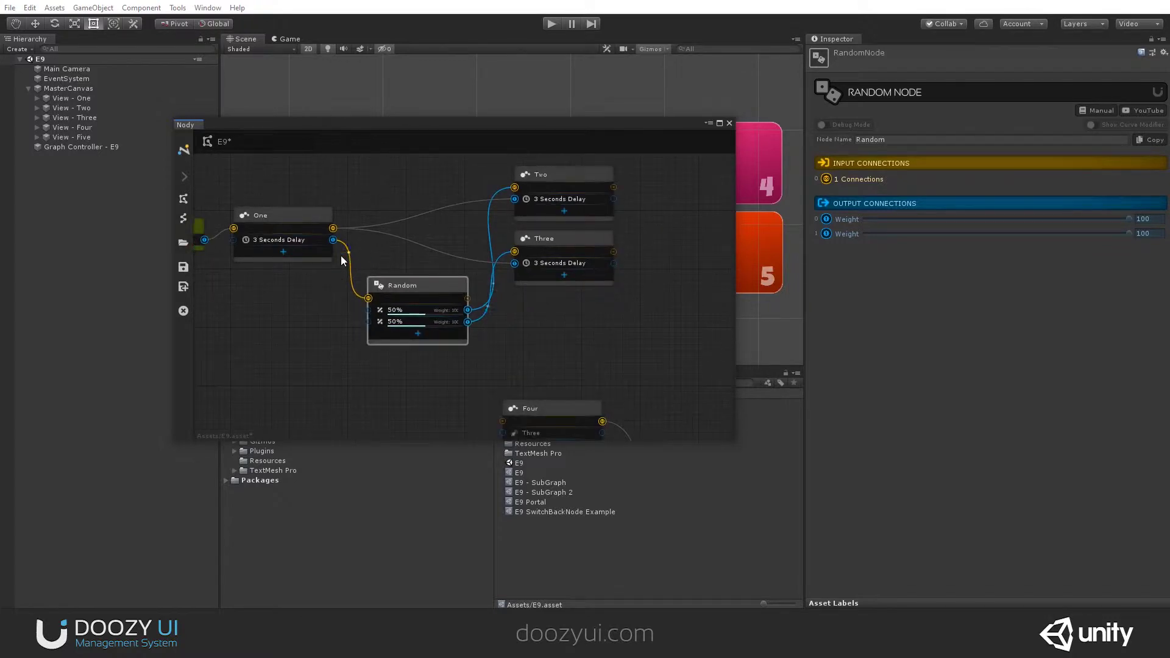
{"action": "middle_click_drag", "start_coordinate": [341, 255], "coordinate": [392, 224]}
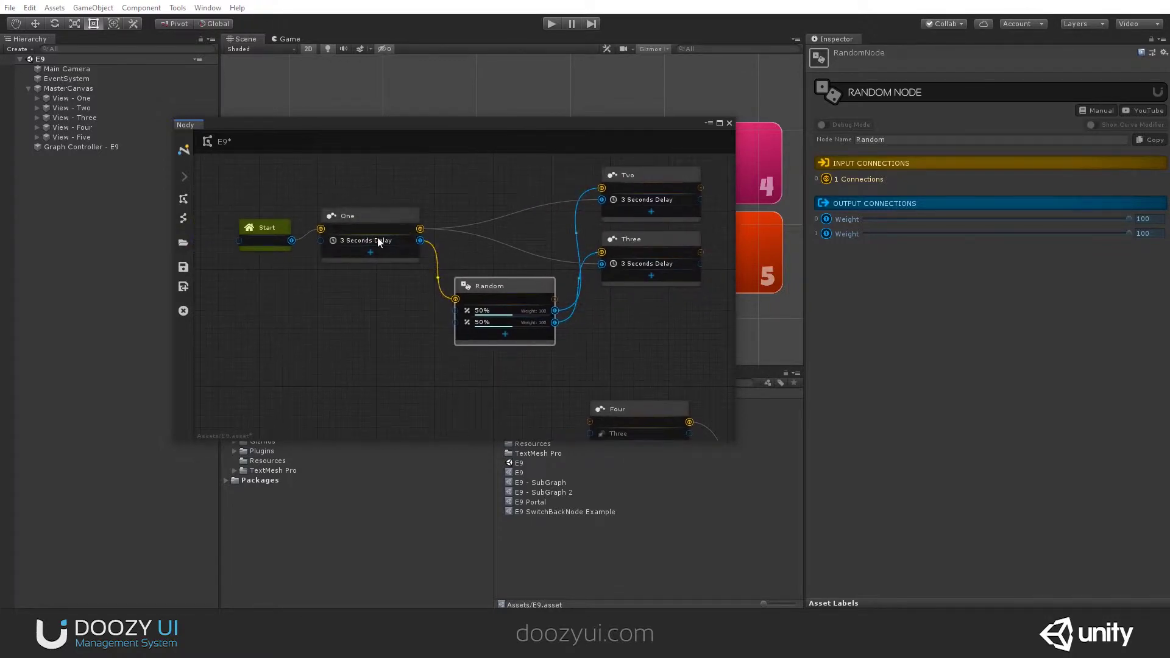
{"action": "scroll", "coordinate": [422, 277], "scroll_direction": "up", "scroll_amount": 2}
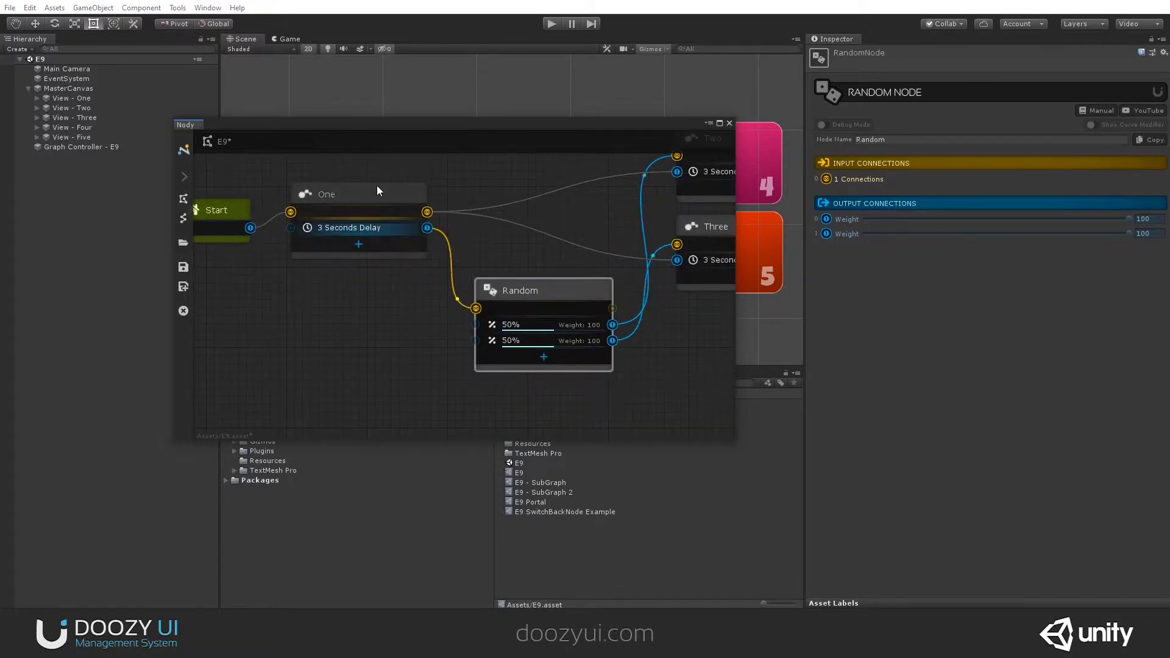
{"action": "left_click", "coordinate": [321, 193]}
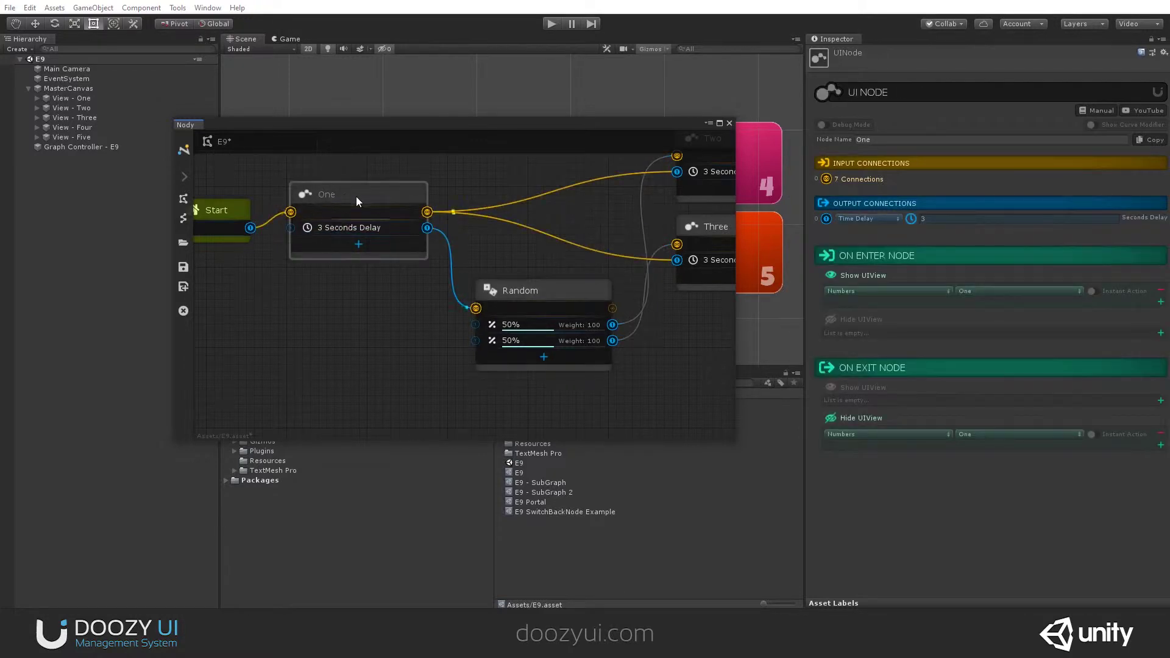
- Place Three and Two down beside the Random node
{"action": "left_click_drag", "start_coordinate": [532, 289], "coordinate": [531, 281]}
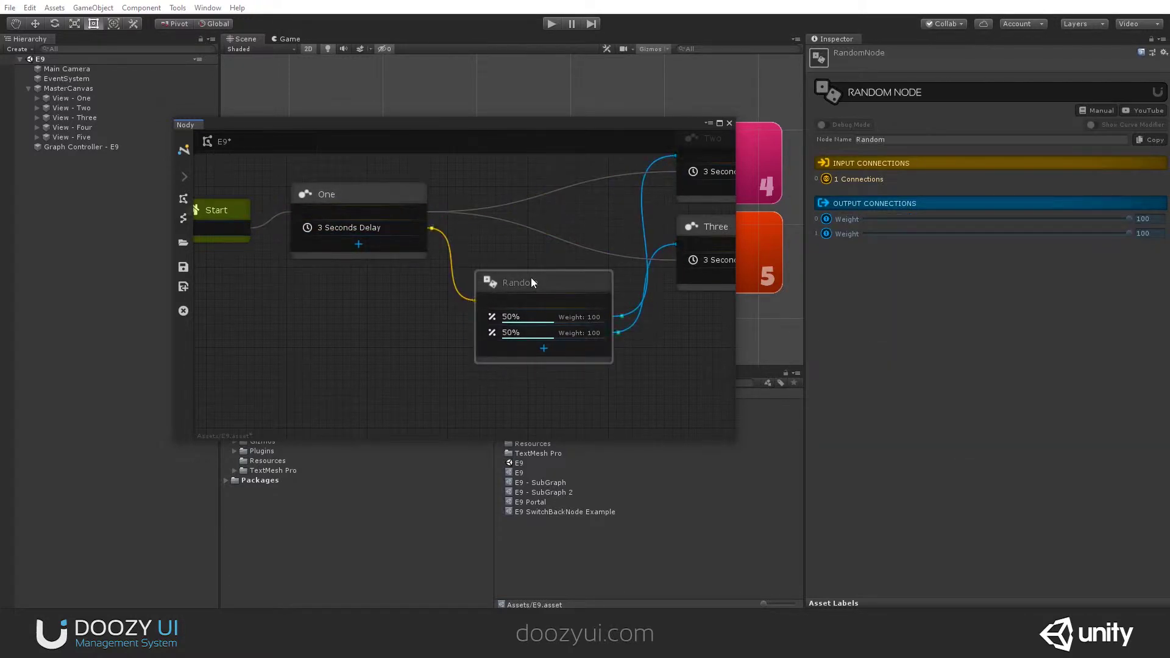
{"action": "middle_click_drag", "start_coordinate": [532, 283], "coordinate": [445, 281]}
{"action": "left_click_drag", "start_coordinate": [676, 227], "coordinate": [664, 294]}
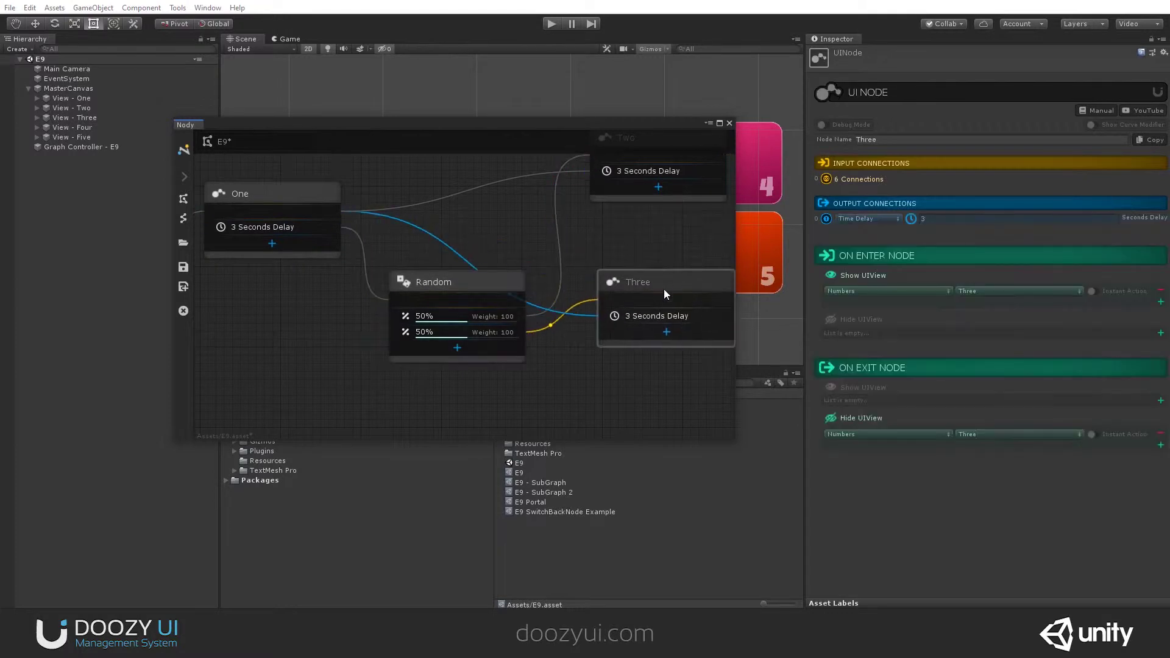
{"action": "scroll", "coordinate": [509, 237], "scroll_direction": "down", "scroll_amount": 2}
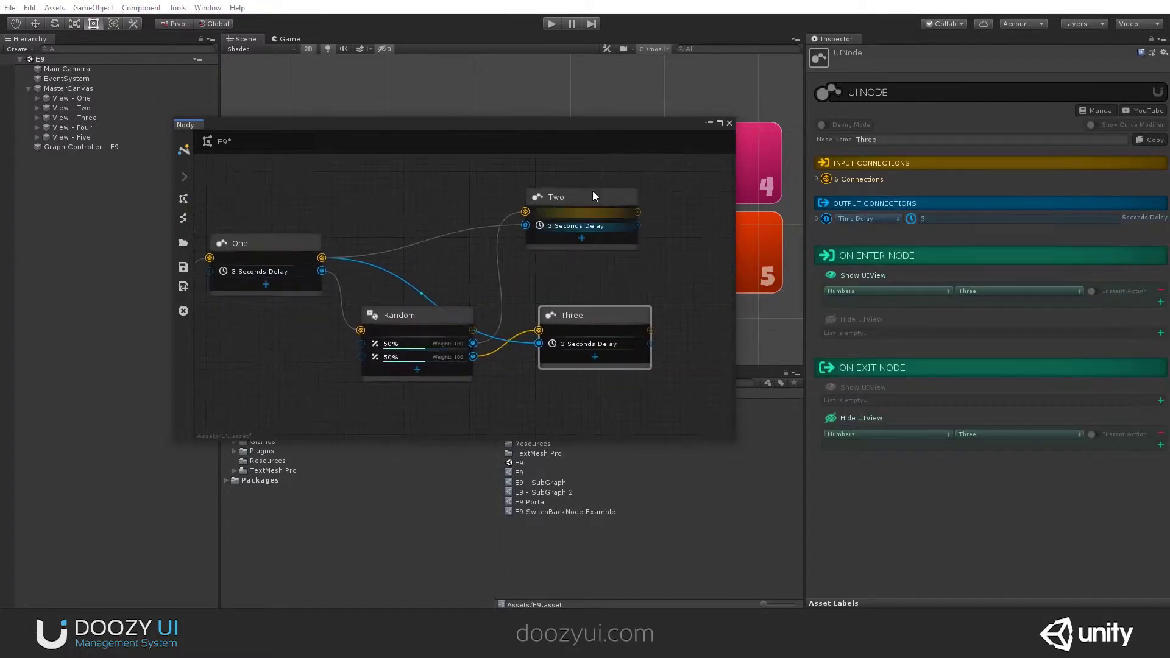
{"action": "left_click_drag", "start_coordinate": [592, 196], "coordinate": [593, 248]}
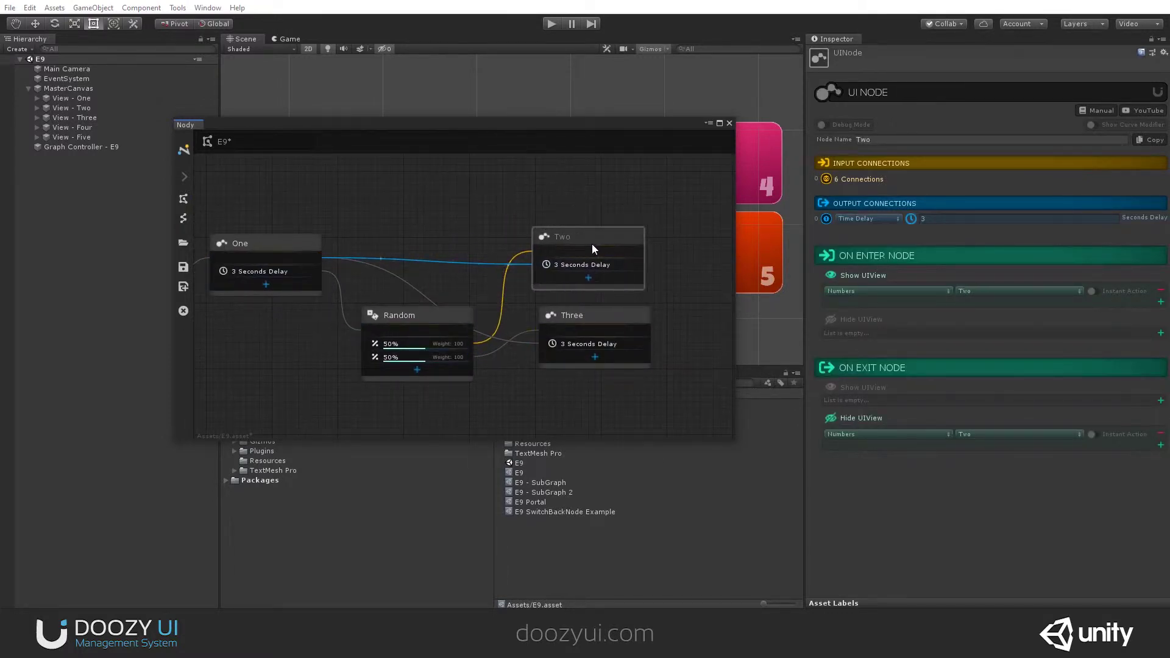
{"action": "left_click", "coordinate": [422, 317]}
{"action": "scroll", "coordinate": [416, 375], "scroll_direction": "up", "scroll_amount": 2}
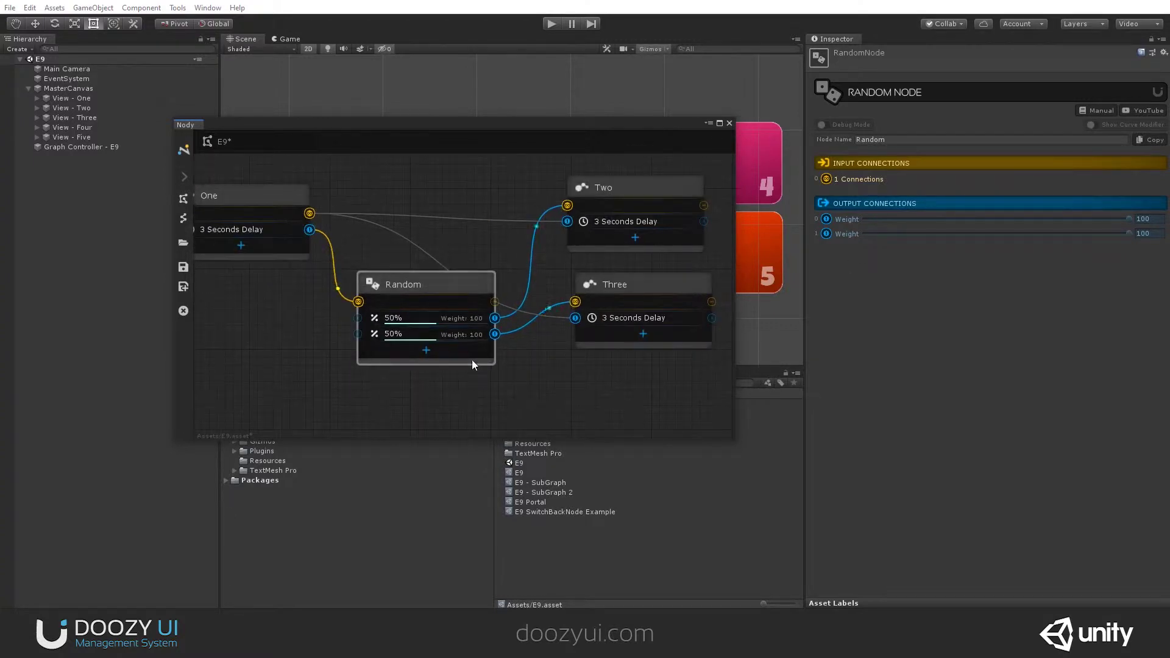
{"action": "middle_click_drag", "start_coordinate": [471, 360], "coordinate": [489, 335]}
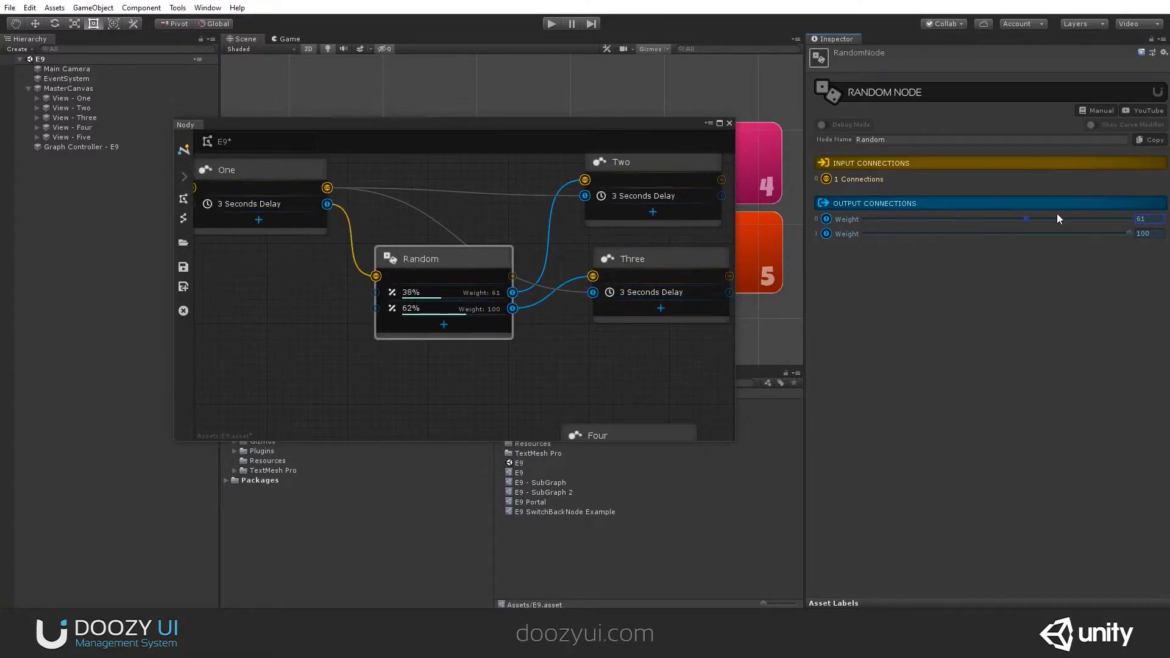
- Try Random's first Weight slider in the Inspector, leaving weights at 100 each, then start play mode
{"action": "left_click_drag", "start_coordinate": [1044, 217], "coordinate": [1047, 218]}
{"action": "scroll", "coordinate": [594, 321], "scroll_direction": "up", "scroll_amount": 3}
{"action": "middle_click_drag", "start_coordinate": [478, 296], "coordinate": [578, 309]}
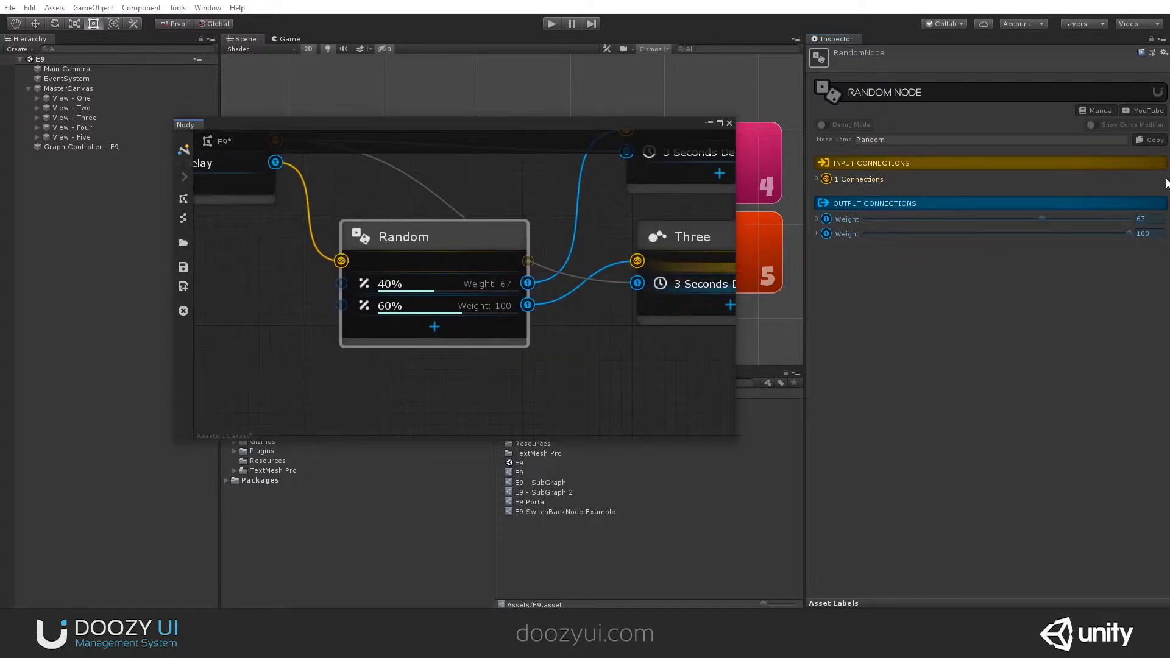
{"action": "left_click_drag", "start_coordinate": [1041, 221], "coordinate": [1095, 219]}
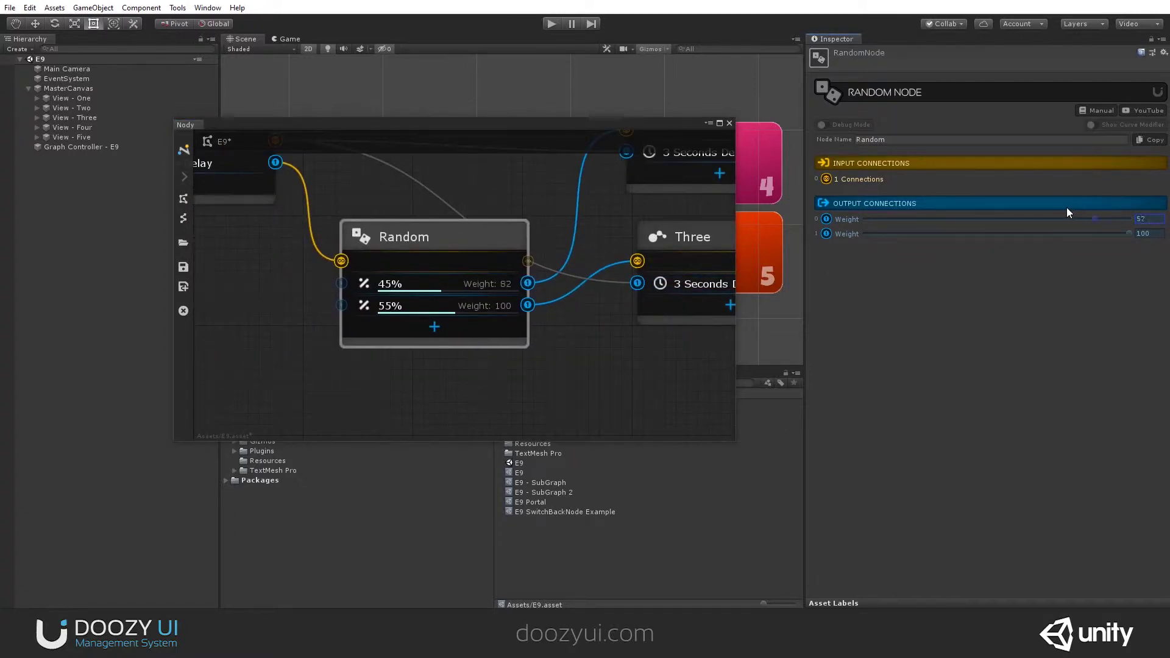
{"action": "left_click", "coordinate": [546, 27]}
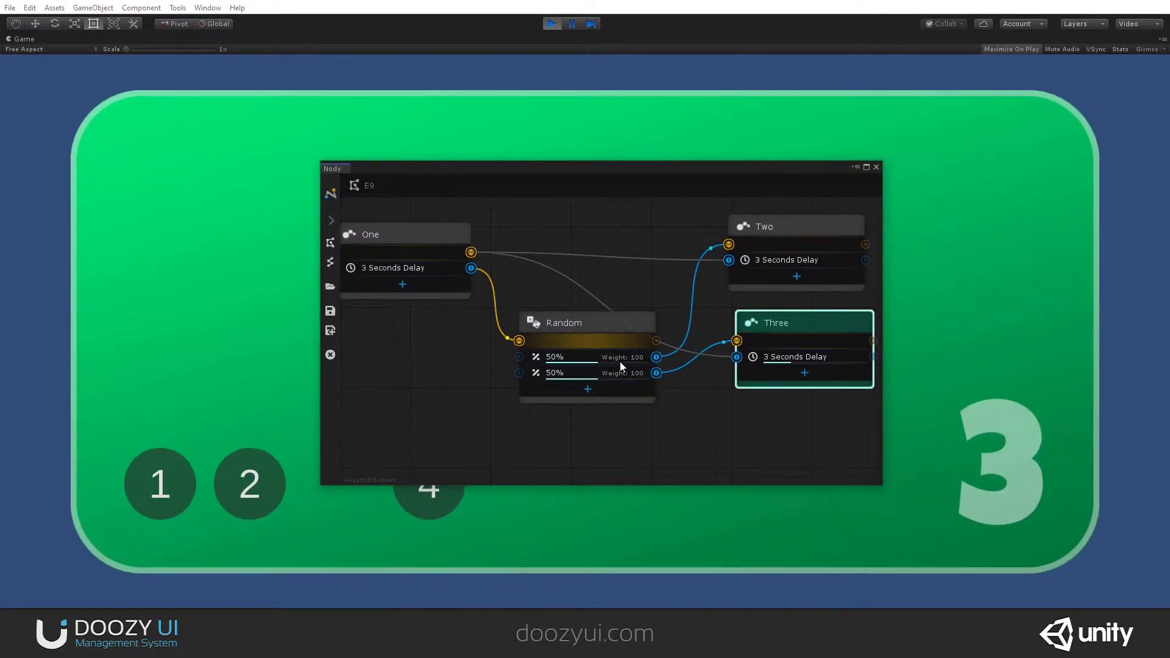
- Move the Nody graph window up and make it taller and wider
{"action": "left_click_drag", "start_coordinate": [613, 171], "coordinate": [636, 71]}
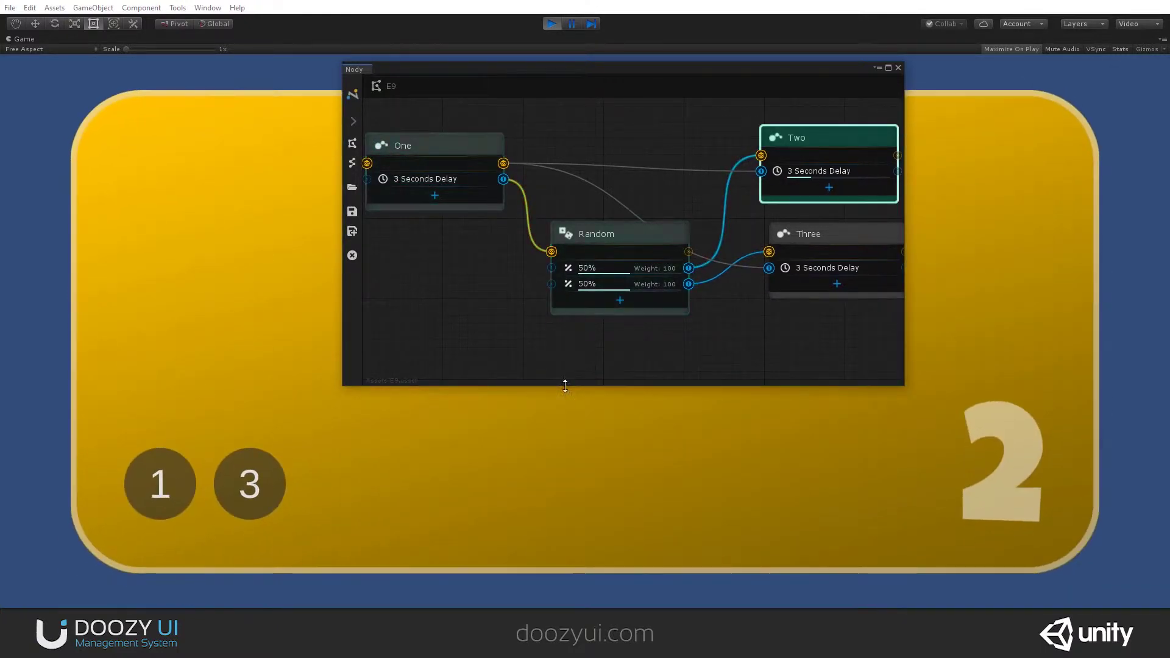
{"action": "left_click_drag", "start_coordinate": [565, 387], "coordinate": [567, 440]}
{"action": "left_click_drag", "start_coordinate": [904, 196], "coordinate": [979, 197]}
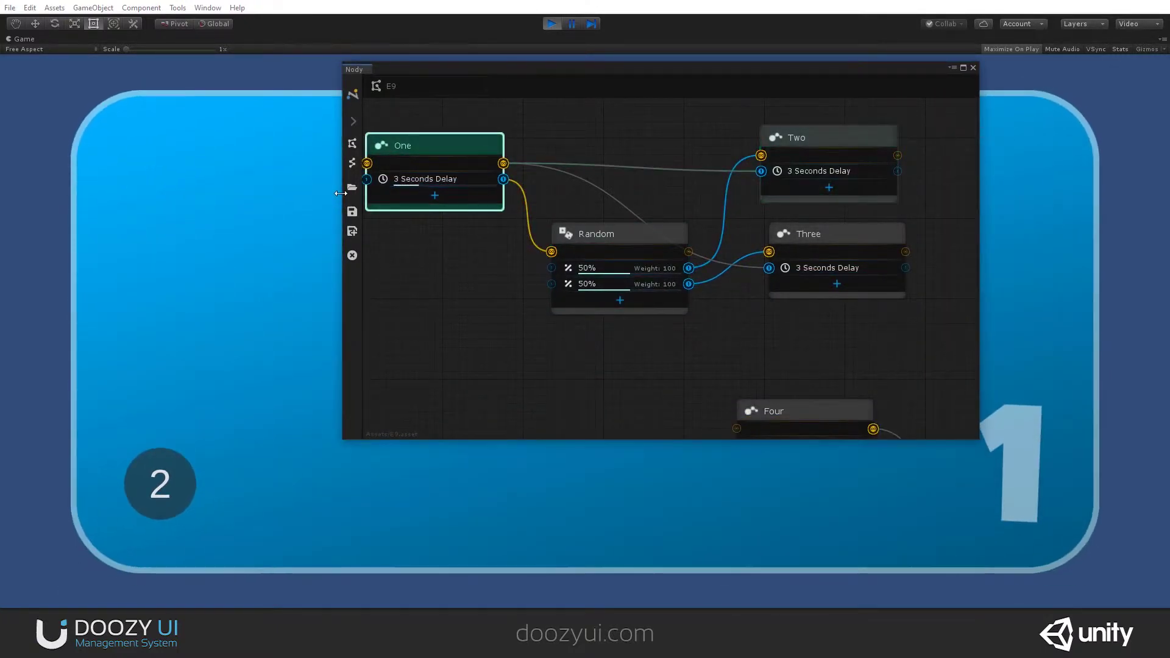
{"action": "left_click_drag", "start_coordinate": [339, 194], "coordinate": [309, 194]}
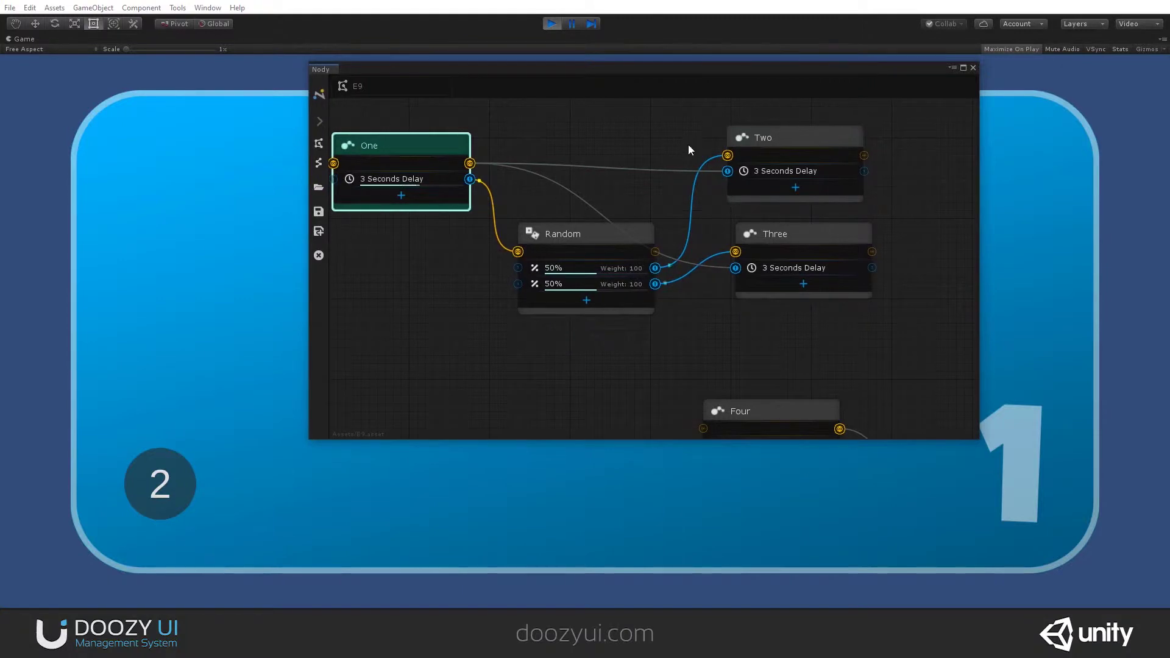
{"action": "left_click_drag", "start_coordinate": [771, 142], "coordinate": [778, 150]}
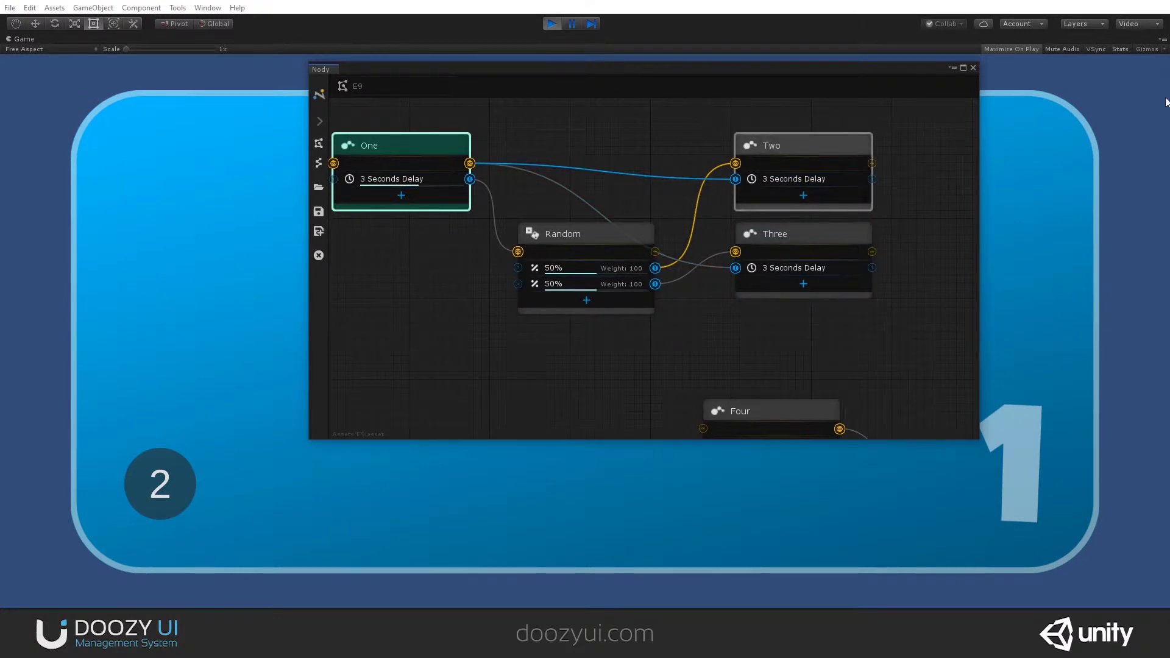
- Turn off Maximize on the Game view and dock the graph window lower left
{"action": "left_click", "coordinate": [1163, 39]}
{"action": "left_click", "coordinate": [1024, 84]}
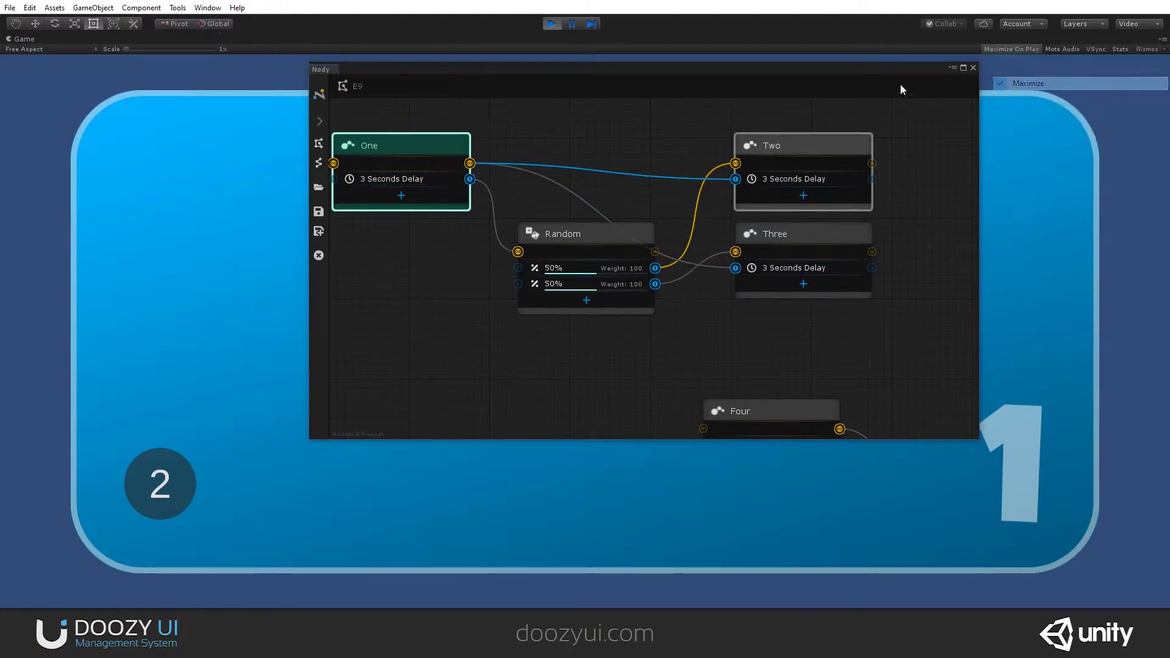
{"action": "left_click_drag", "start_coordinate": [600, 71], "coordinate": [405, 227]}
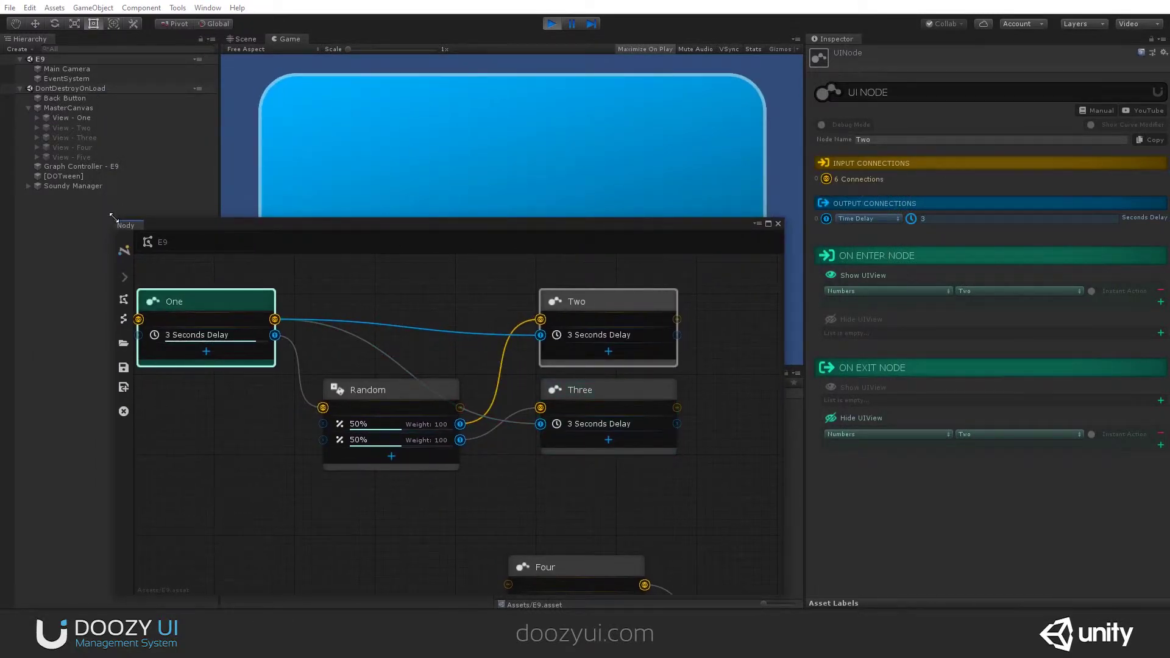
- Drag Random's second output Weight down to 11, giving a 90% Two / 10% Three split
{"action": "left_click_drag", "start_coordinate": [111, 216], "coordinate": [166, 299]}
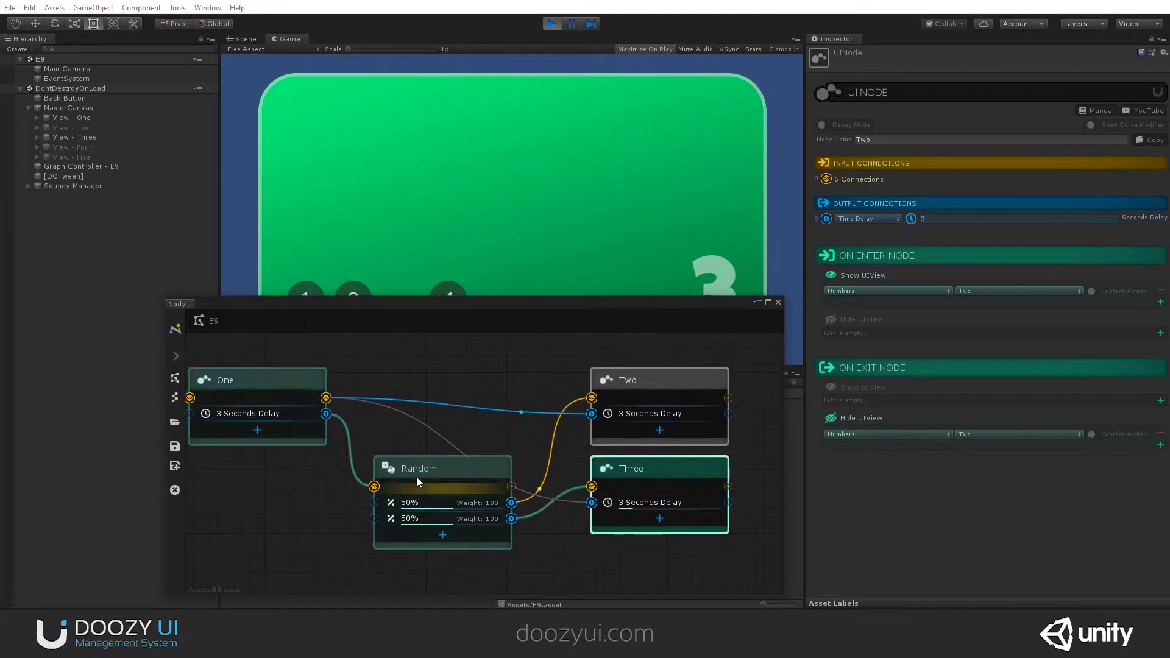
{"action": "left_click", "coordinate": [424, 470]}
{"action": "scroll", "coordinate": [456, 495], "scroll_direction": "up", "scroll_amount": 3}
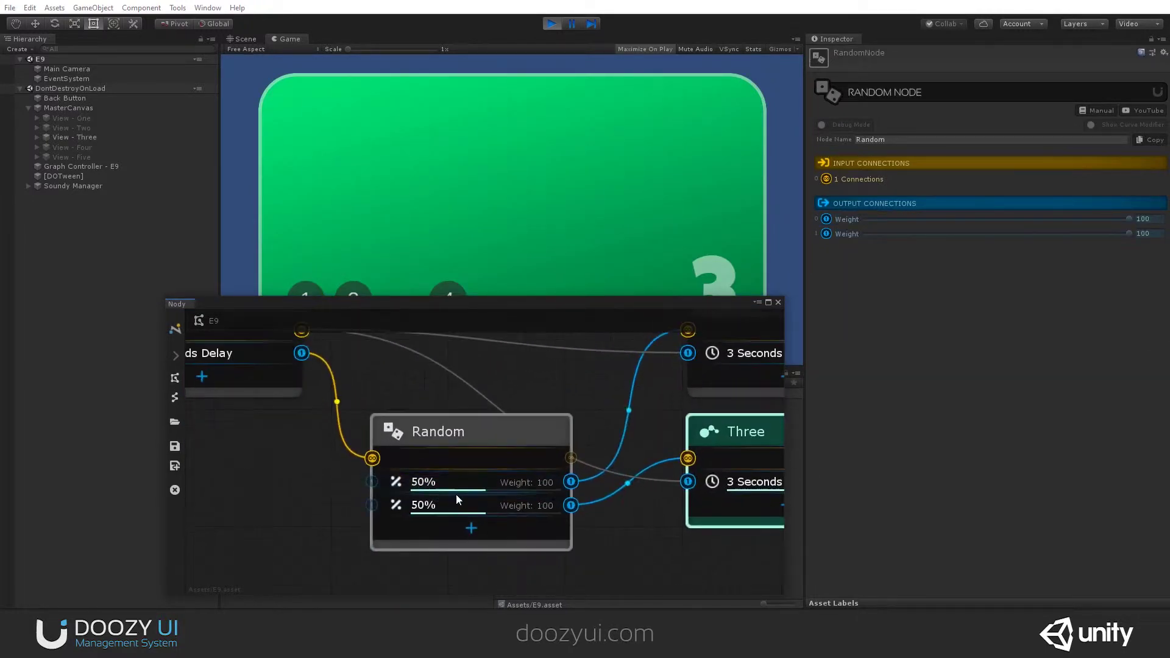
{"action": "scroll", "coordinate": [456, 495], "scroll_direction": "up", "scroll_amount": 2}
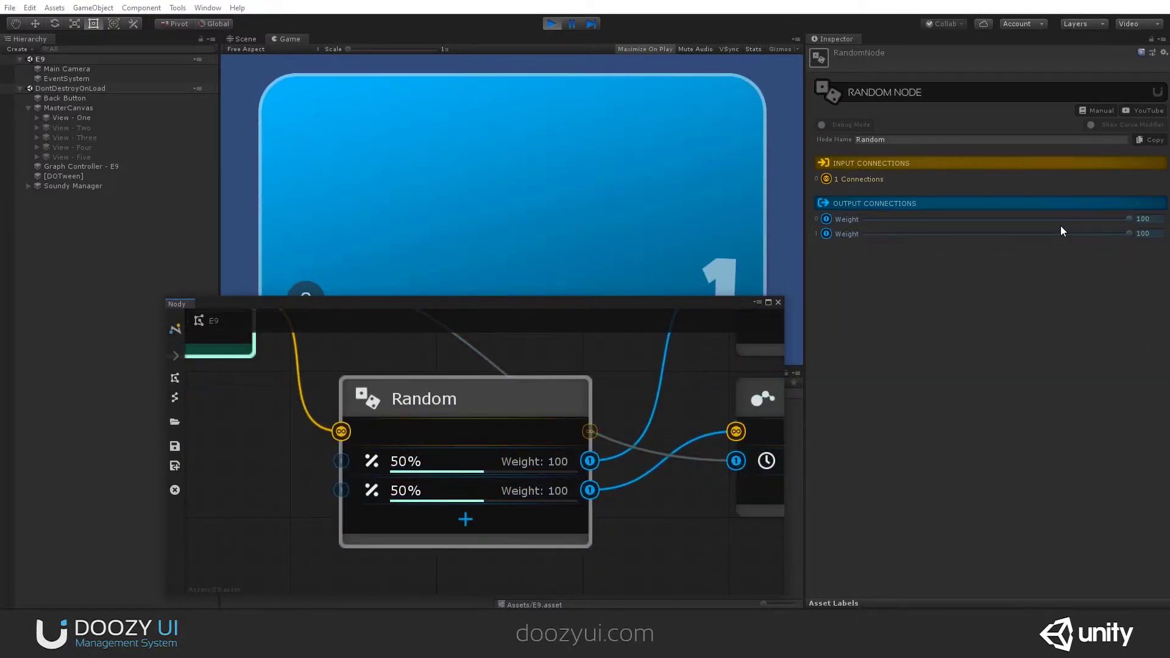
{"action": "middle_click_drag", "start_coordinate": [672, 409], "coordinate": [610, 372]}
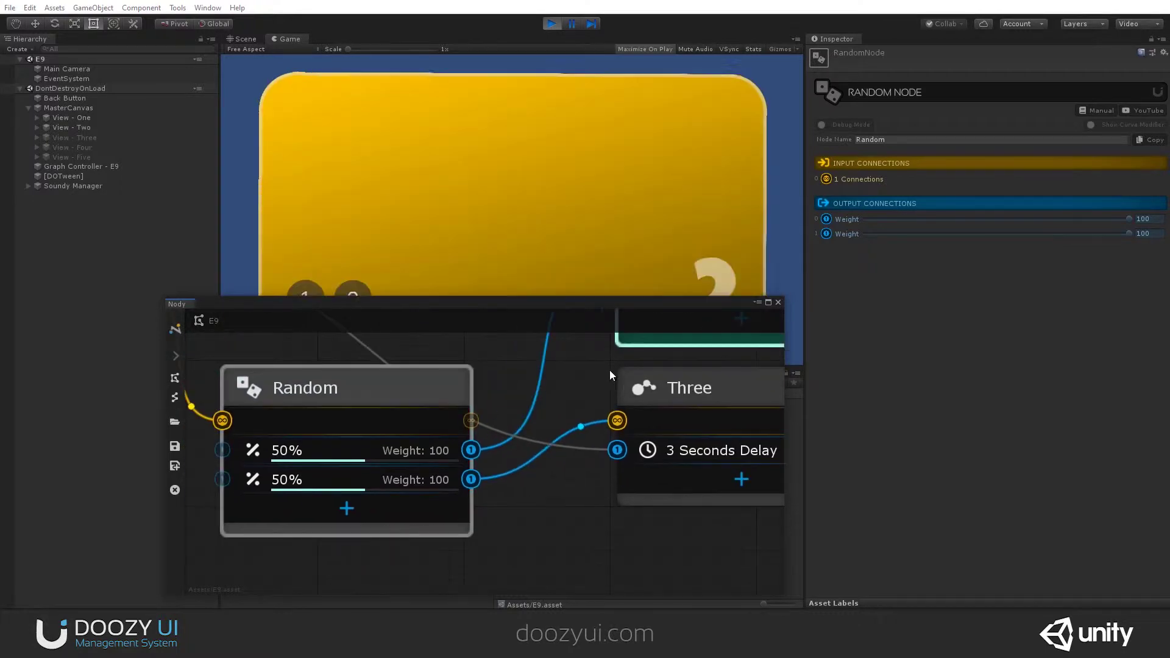
{"action": "left_click_drag", "start_coordinate": [1128, 234], "coordinate": [1103, 233]}
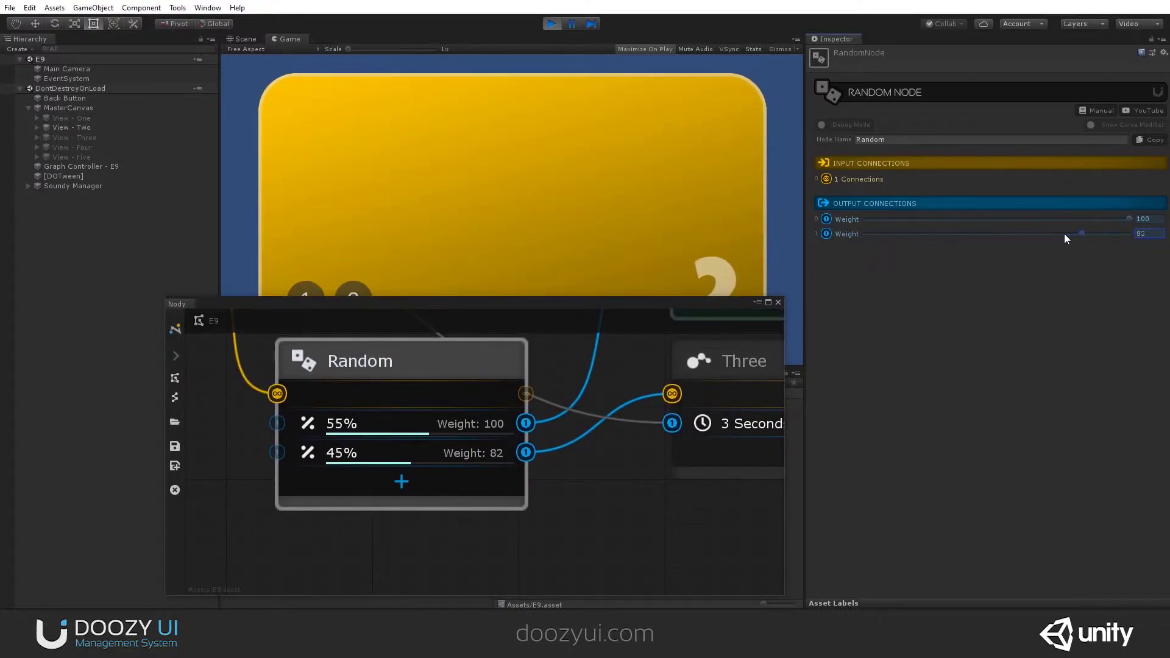
{"action": "left_click_drag", "start_coordinate": [1003, 232], "coordinate": [891, 226]}
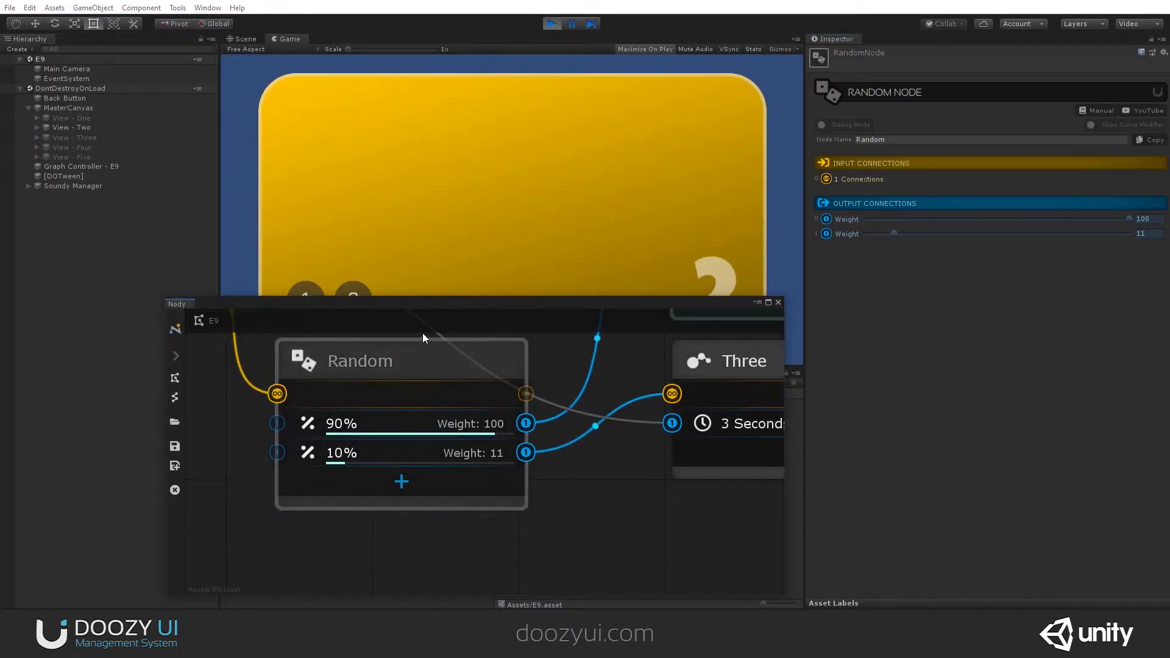
{"action": "left_click_drag", "start_coordinate": [448, 298], "coordinate": [436, 222]}
{"action": "scroll", "coordinate": [454, 335], "scroll_direction": "down", "scroll_amount": 4}
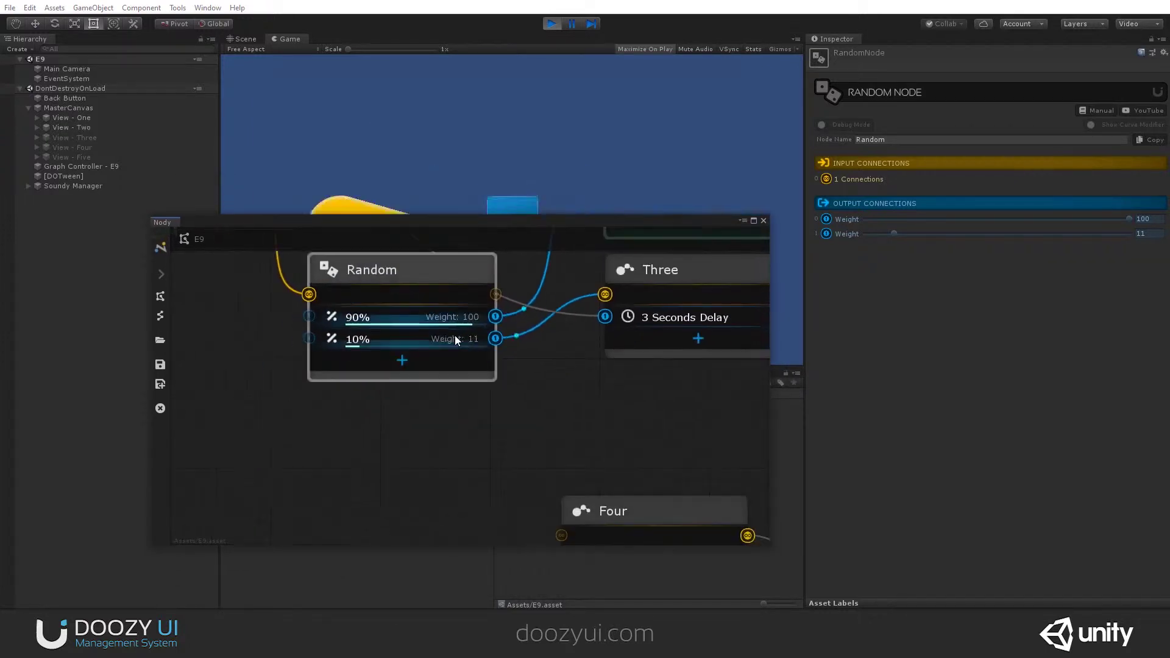
- Maximize the Game view, raise the graph window, and pan to the Four and Five nodes
{"action": "left_click", "coordinate": [797, 39]}
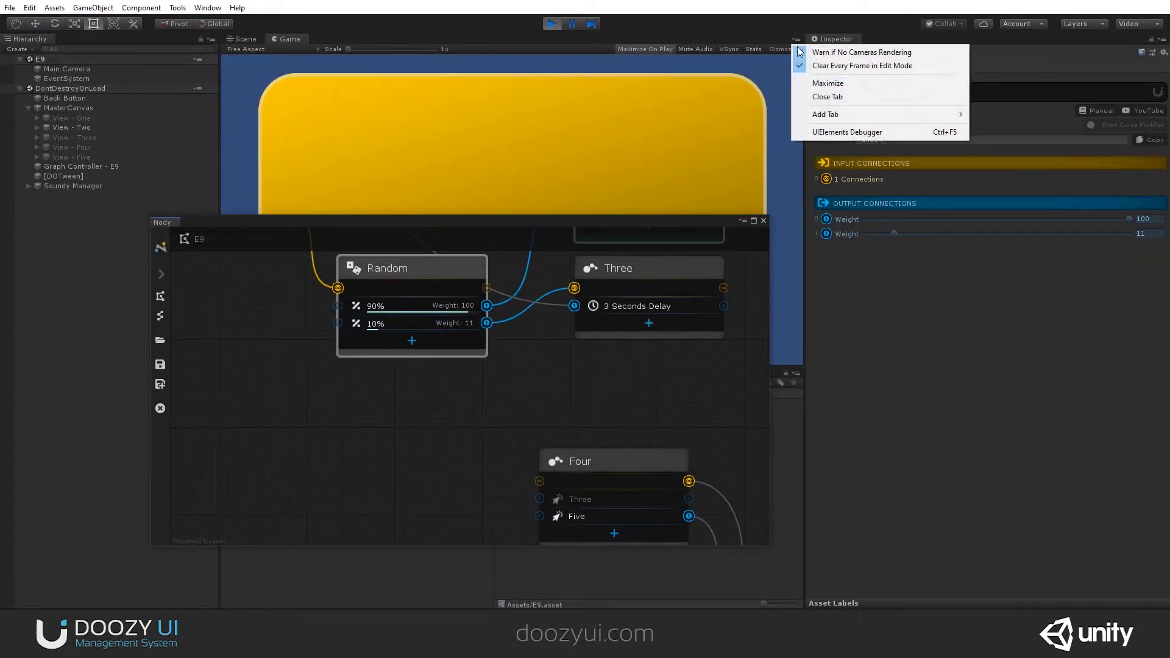
{"action": "left_click", "coordinate": [820, 86]}
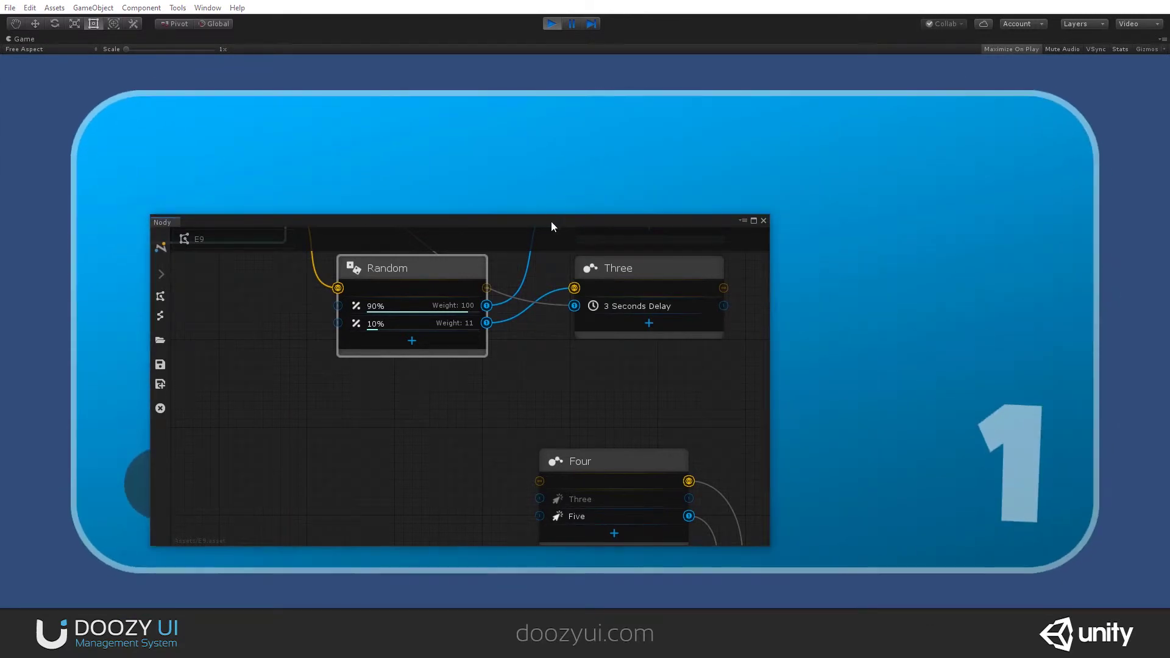
{"action": "left_click_drag", "start_coordinate": [552, 223], "coordinate": [568, 91]}
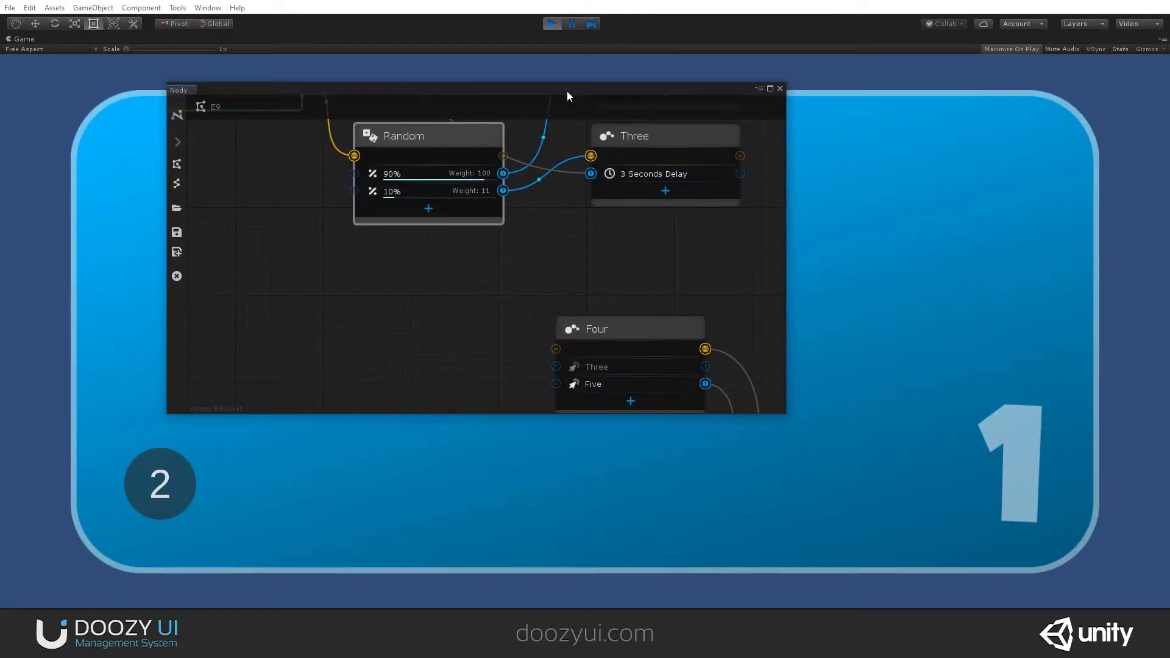
{"action": "middle_click_drag", "start_coordinate": [529, 196], "coordinate": [510, 294]}
{"action": "scroll", "coordinate": [511, 293], "scroll_direction": "down", "scroll_amount": 3}
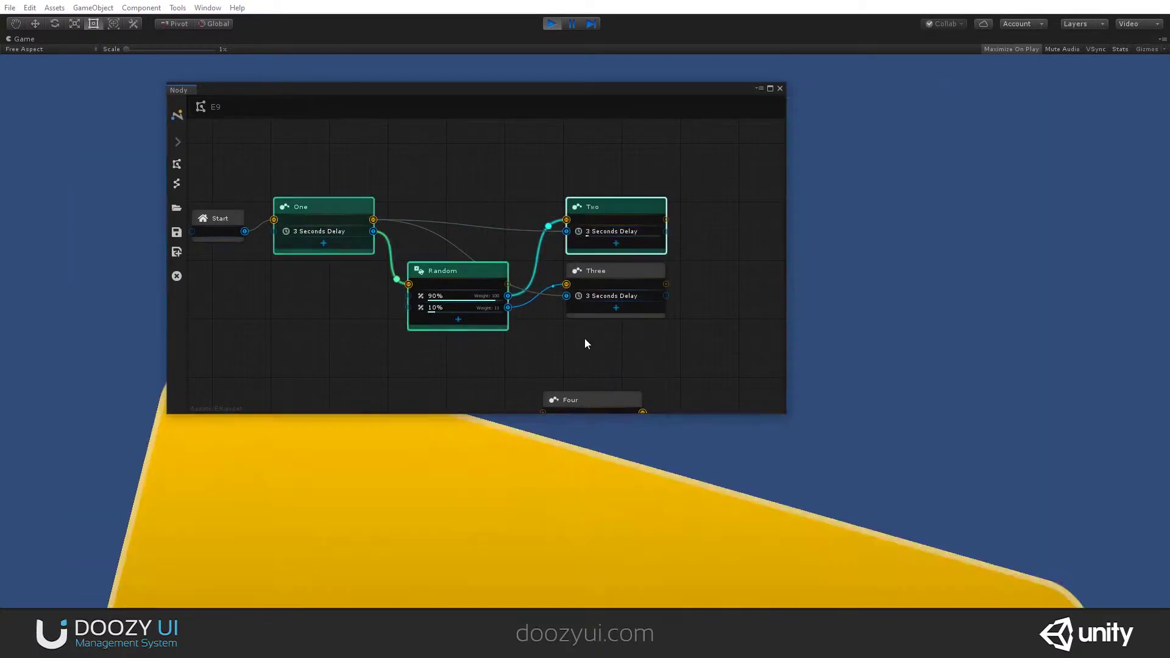
{"action": "middle_click_drag", "start_coordinate": [541, 341], "coordinate": [522, 220]}
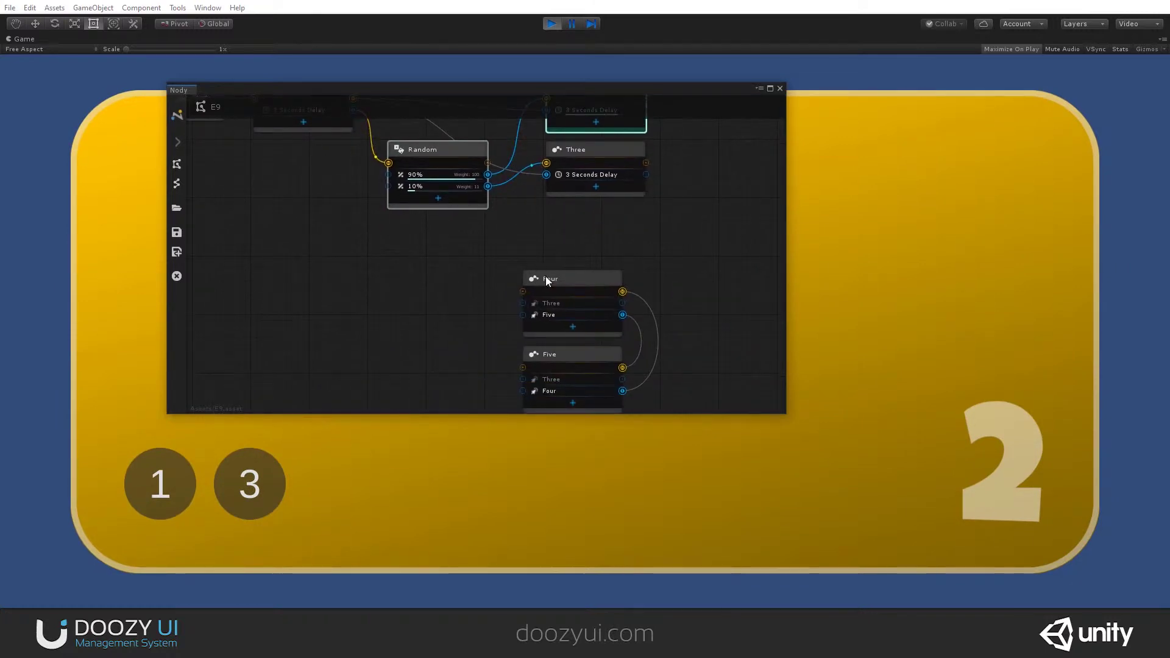
- Remove the Three outputs and mutual links from Four and Five, stacking Five under Four
{"action": "left_click_drag", "start_coordinate": [546, 278], "coordinate": [569, 220]}
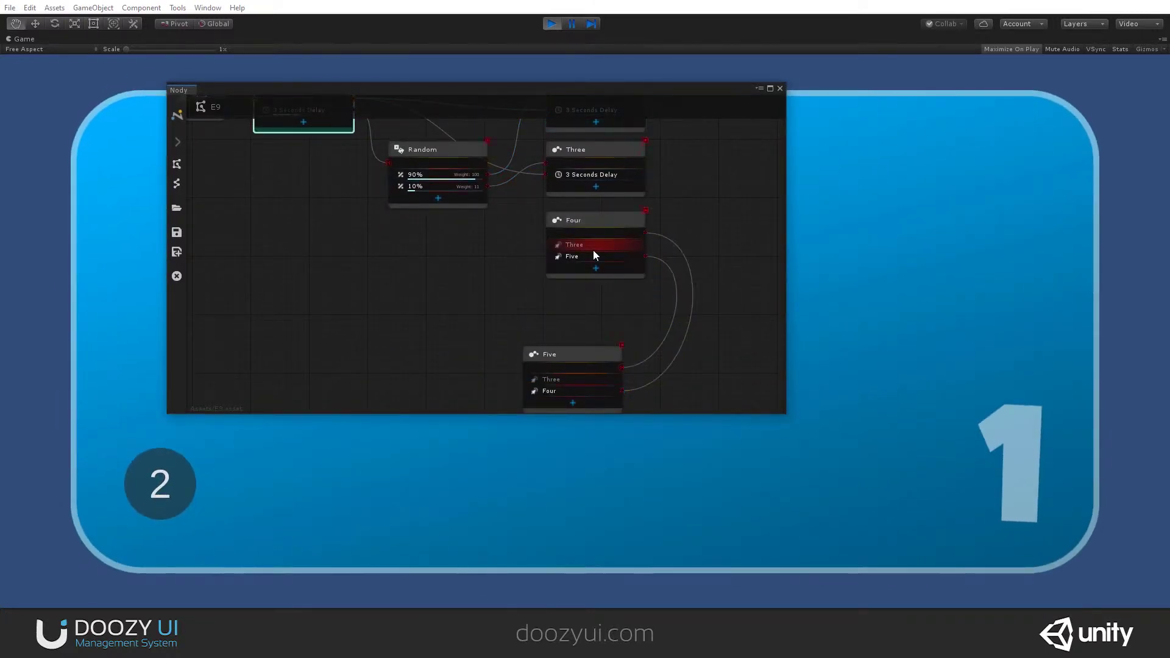
{"action": "left_click", "coordinate": [594, 250], "text": "alt"}
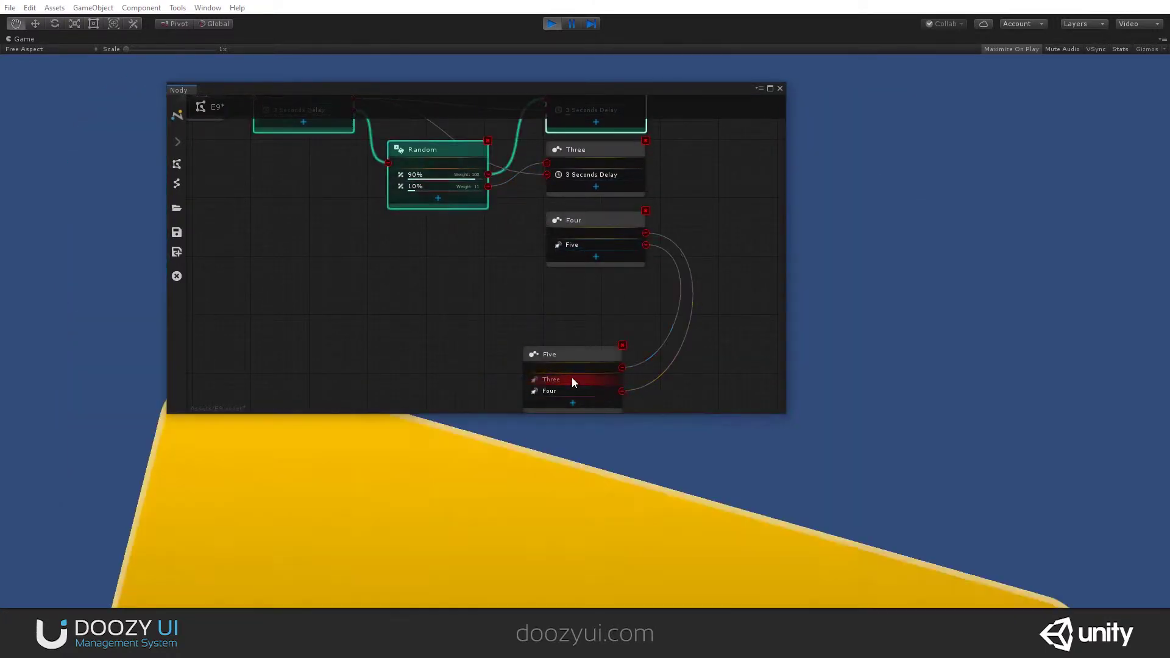
{"action": "left_click", "coordinate": [572, 378], "text": "alt"}
{"action": "left_click", "coordinate": [623, 379], "text": "alt"}
{"action": "left_click", "coordinate": [622, 368], "text": "alt"}
{"action": "left_click_drag", "start_coordinate": [599, 355], "coordinate": [605, 293]}
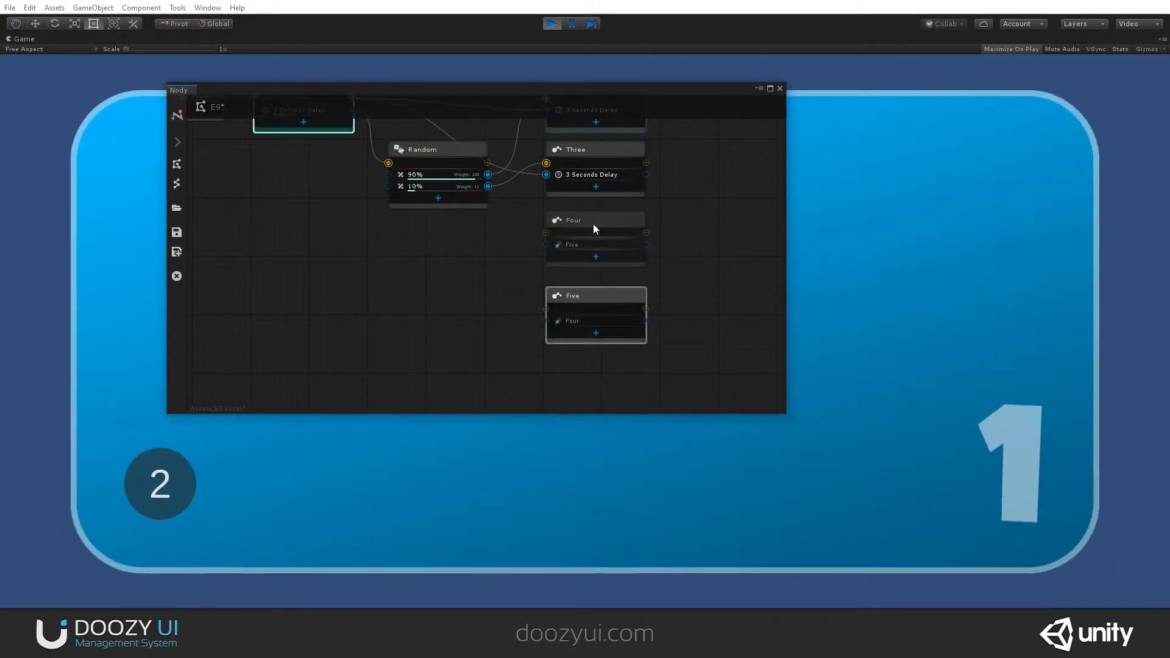
- Restore the full editor layout from the Game view menu and stop play mode
{"action": "left_click", "coordinate": [589, 221]}
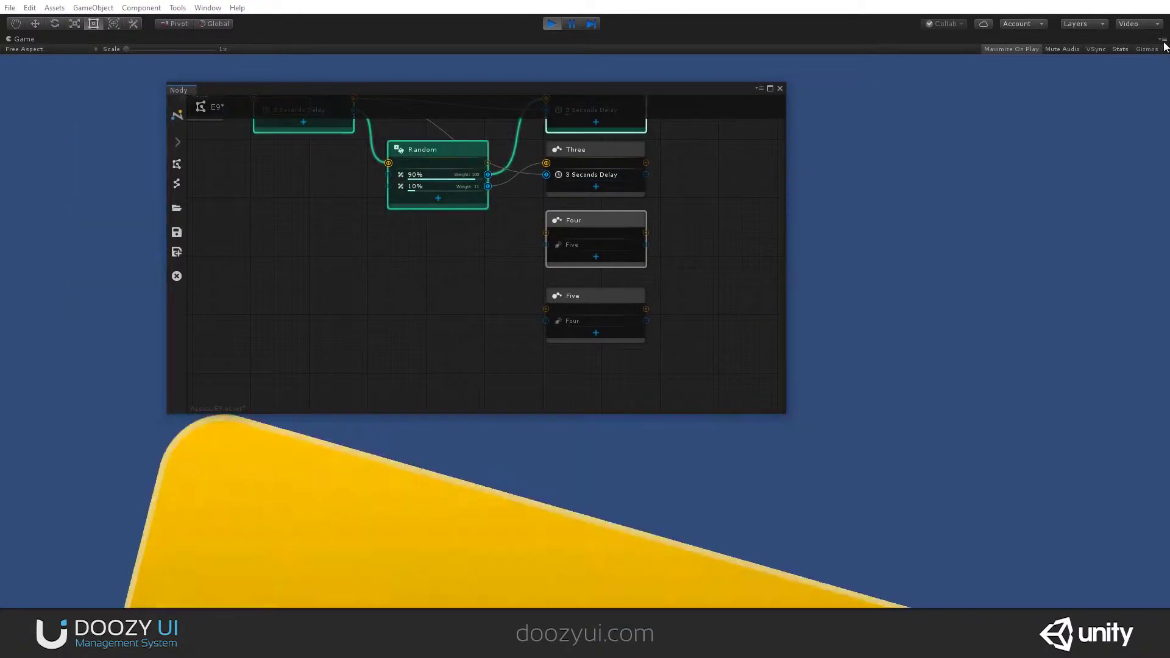
{"action": "left_click", "coordinate": [1162, 39]}
{"action": "left_click", "coordinate": [1030, 85]}
{"action": "left_click", "coordinate": [551, 24]}
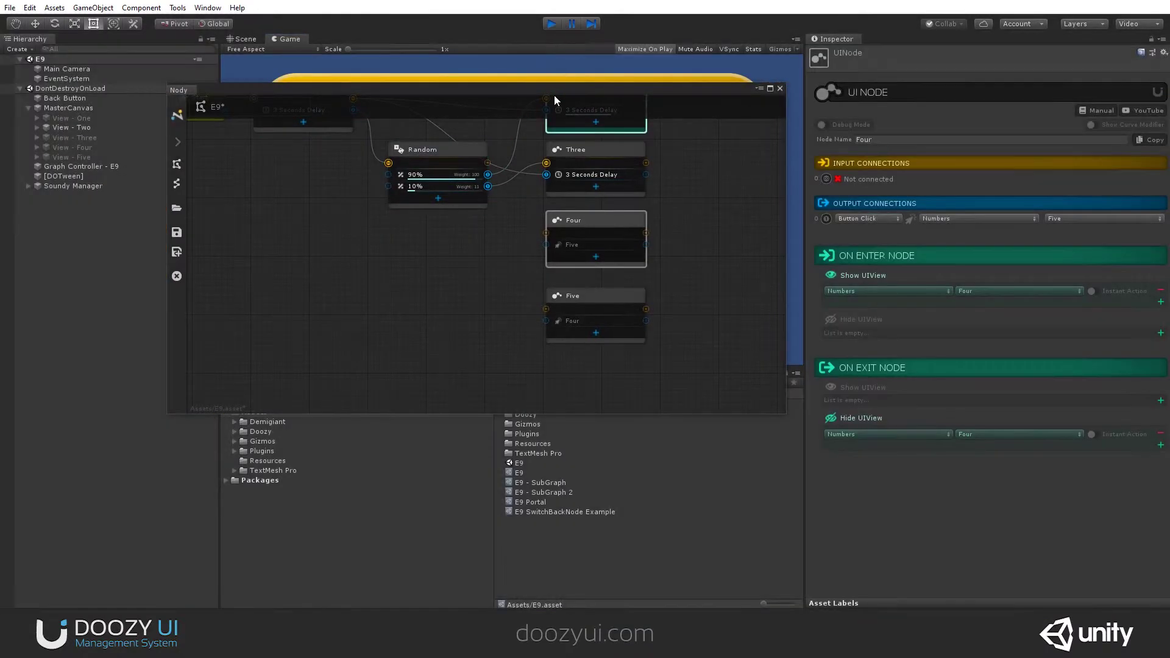
- Make Four's output a 3 Seconds Delay and connect it back to One
{"action": "left_click_drag", "start_coordinate": [458, 98], "coordinate": [356, 191]}
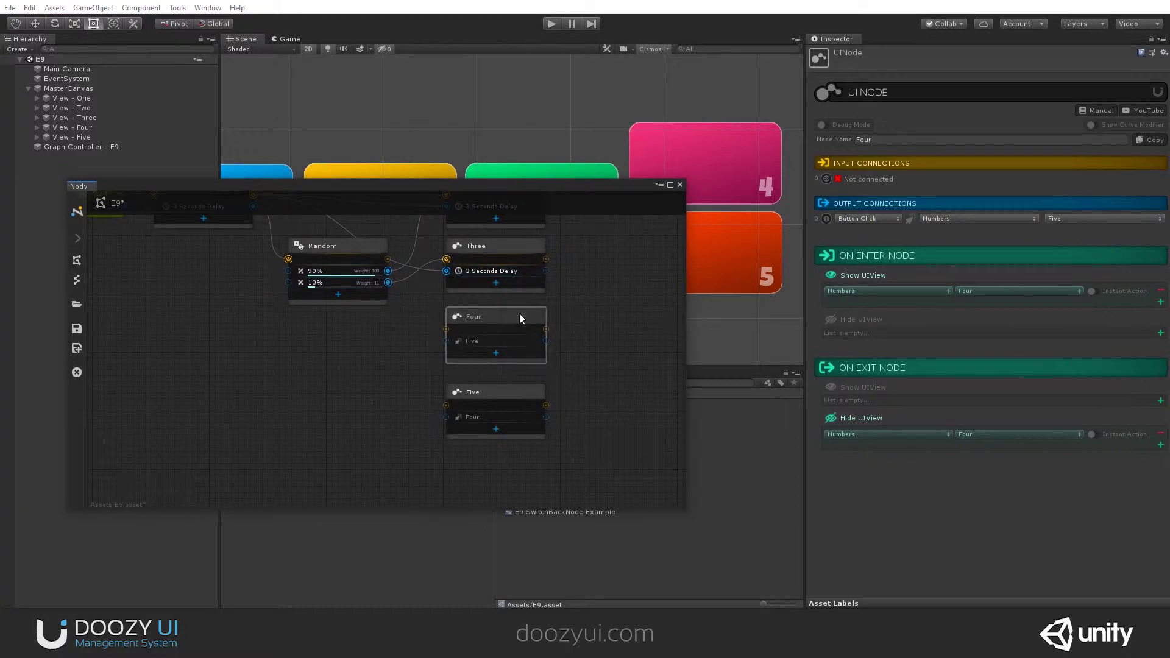
{"action": "left_click", "coordinate": [880, 218]}
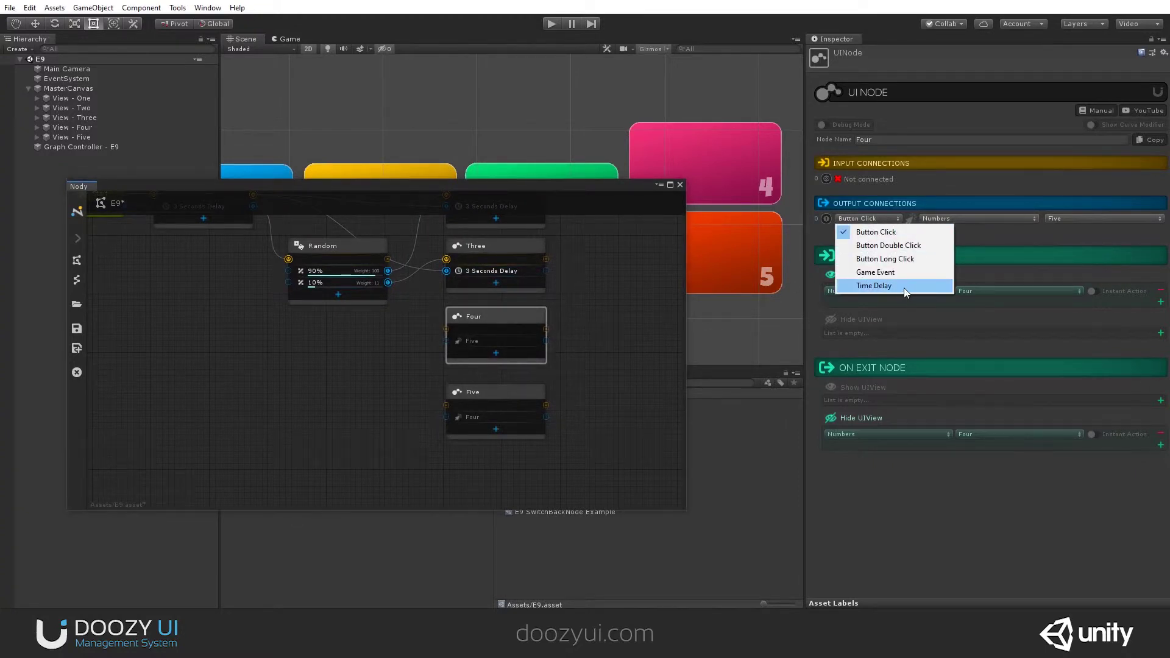
{"action": "left_click", "coordinate": [905, 288]}
{"action": "middle_click_drag", "start_coordinate": [328, 373], "coordinate": [409, 478]}
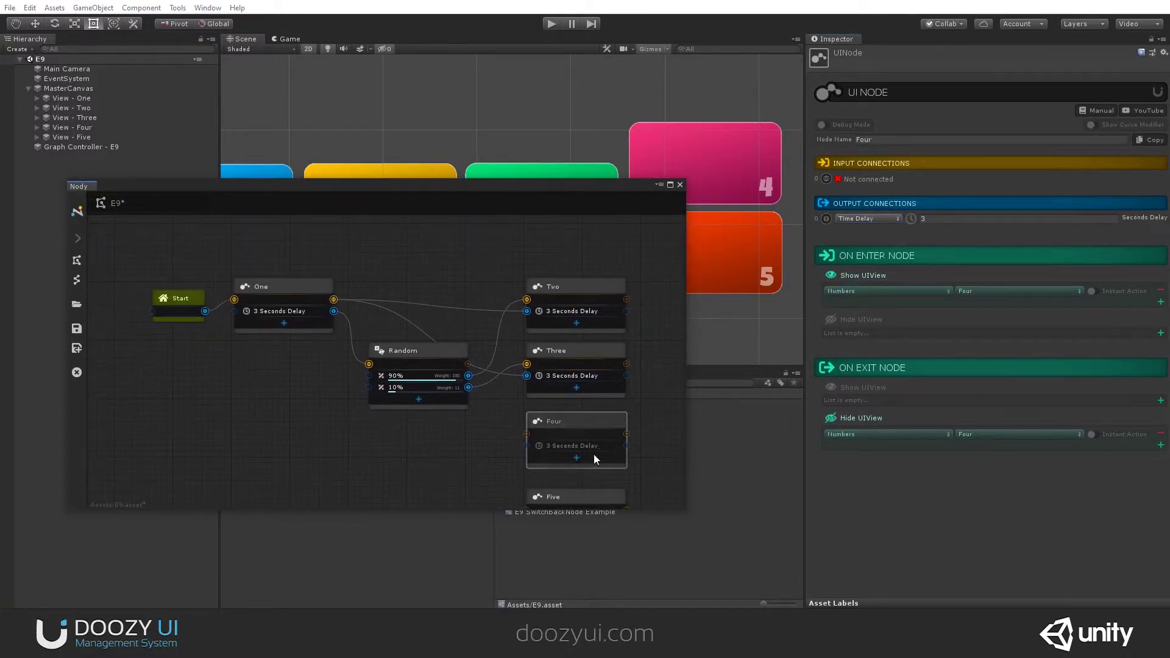
{"action": "left_click_drag", "start_coordinate": [568, 447], "coordinate": [290, 302]}
- Make Five's output a 3 Seconds Delay and connect it back to One
{"action": "middle_click_drag", "start_coordinate": [482, 396], "coordinate": [493, 326]}
{"action": "left_click", "coordinate": [572, 445]}
{"action": "left_click", "coordinate": [893, 220]}
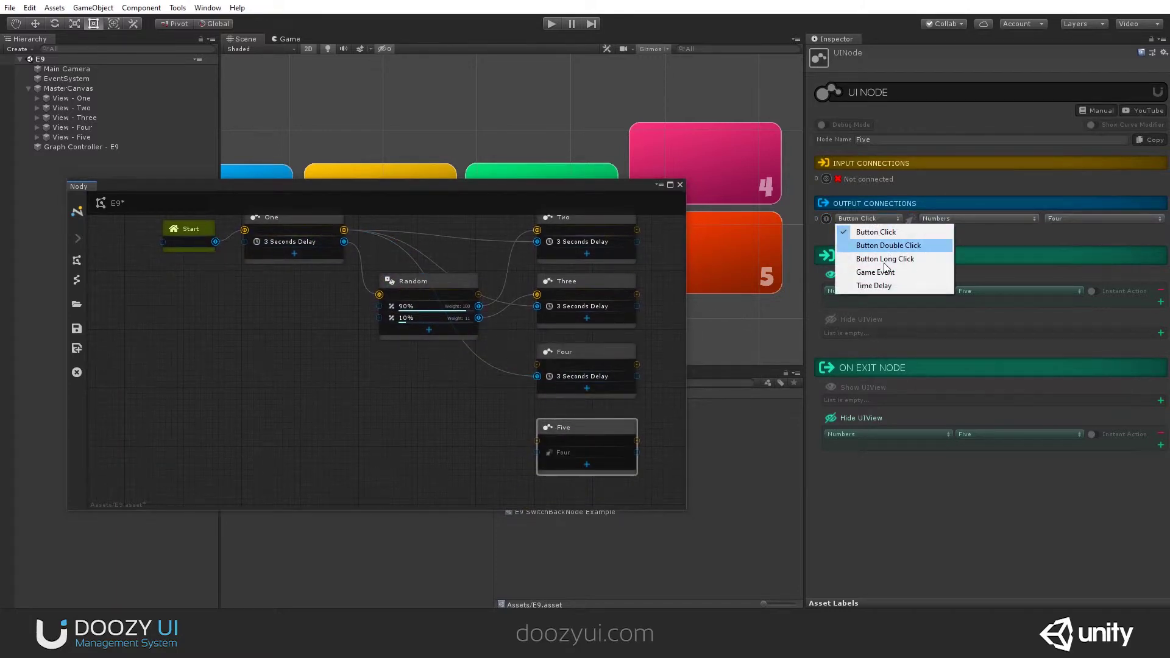
{"action": "left_click", "coordinate": [915, 286]}
{"action": "left_click_drag", "start_coordinate": [537, 452], "coordinate": [287, 233]}
{"action": "left_click_drag", "start_coordinate": [388, 320], "coordinate": [342, 327]}
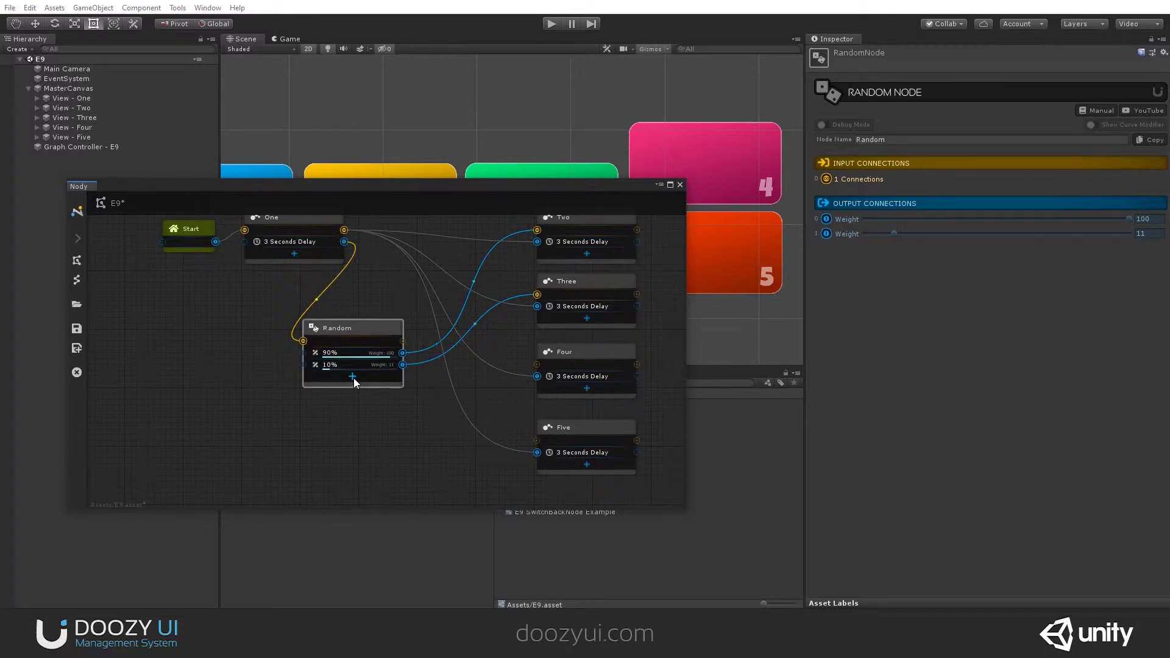
- Add a third output on the Random node and wire it to Four
{"action": "left_click", "coordinate": [352, 376]}
{"action": "scroll", "coordinate": [366, 403], "scroll_direction": "up", "scroll_amount": 4}
{"action": "middle_click_drag", "start_coordinate": [456, 388], "coordinate": [302, 439]}
{"action": "left_click_drag", "start_coordinate": [218, 276], "coordinate": [258, 280]}
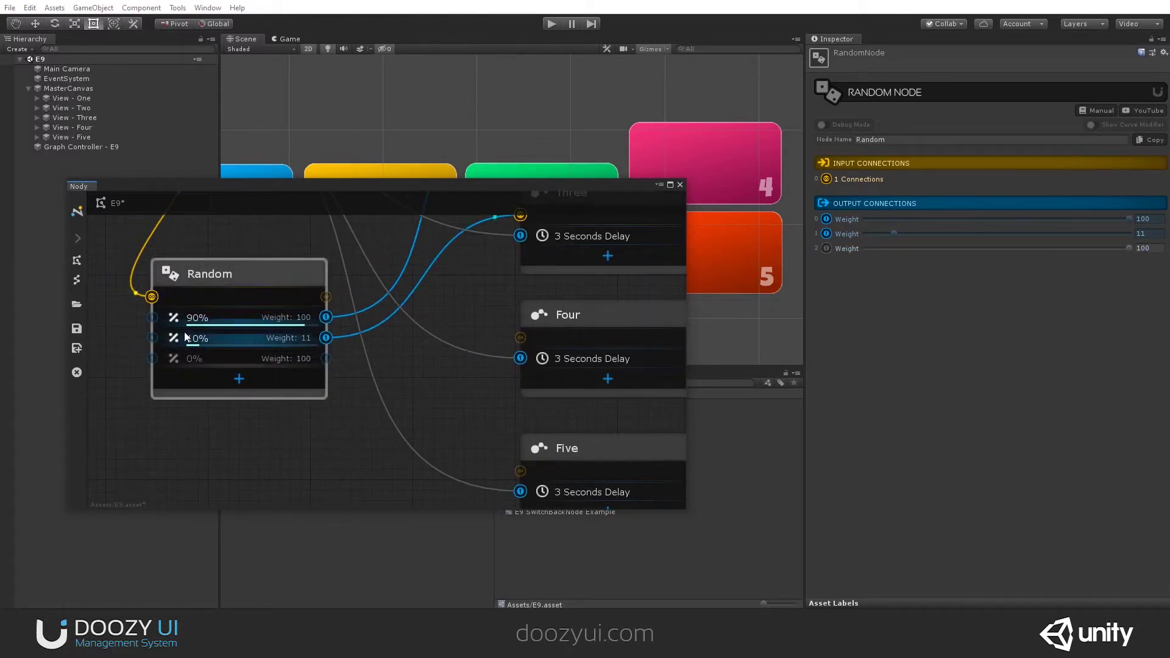
{"action": "left_click_drag", "start_coordinate": [326, 359], "coordinate": [520, 338]}
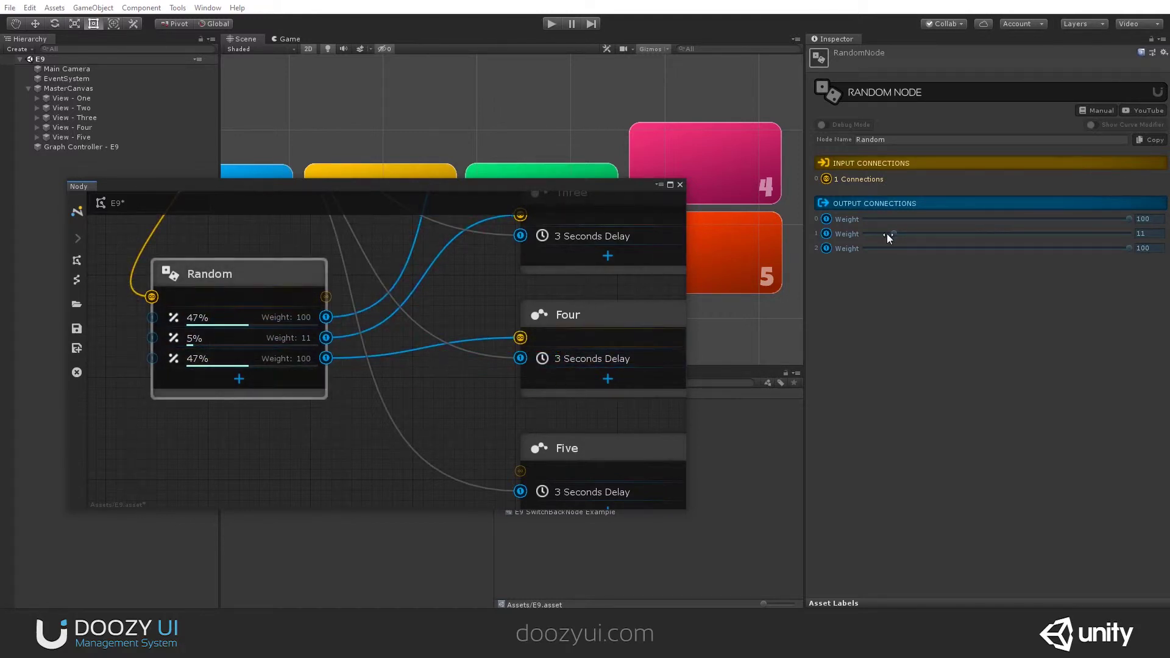
- Raise Random's second weight to 100 for a 33%/33%/33% split, then start play mode
{"action": "left_click_drag", "start_coordinate": [895, 235], "coordinate": [1129, 234]}
{"action": "left_click", "coordinate": [256, 280]}
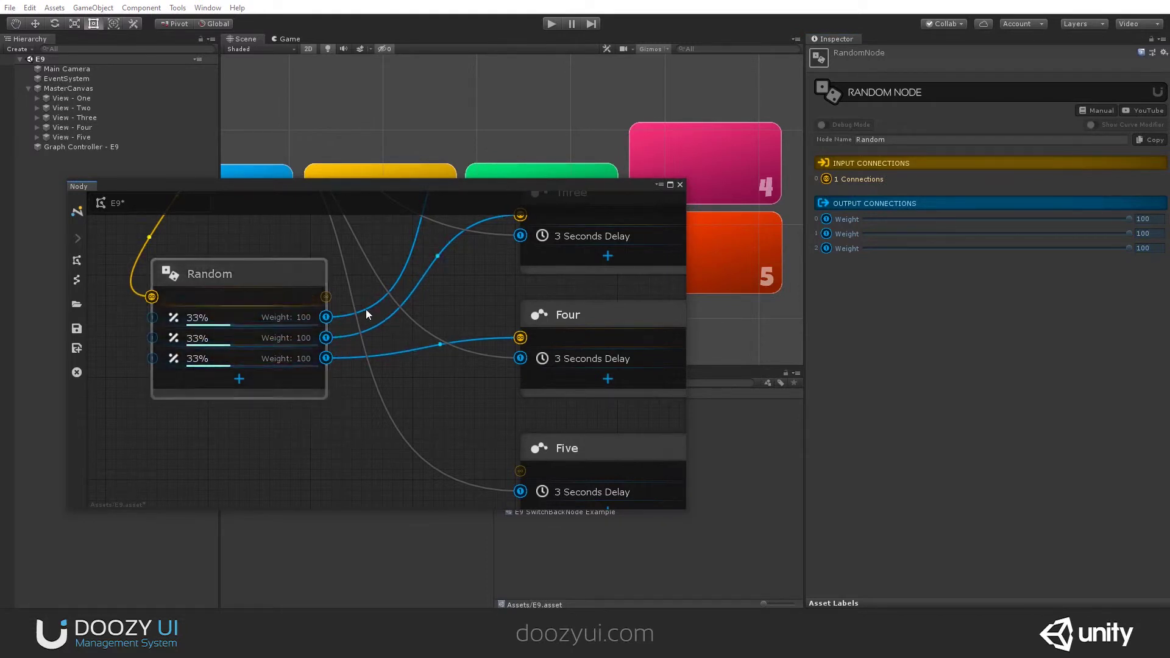
{"action": "scroll", "coordinate": [367, 312], "scroll_direction": "down", "scroll_amount": 3}
{"action": "middle_click_drag", "start_coordinate": [368, 317], "coordinate": [402, 361]}
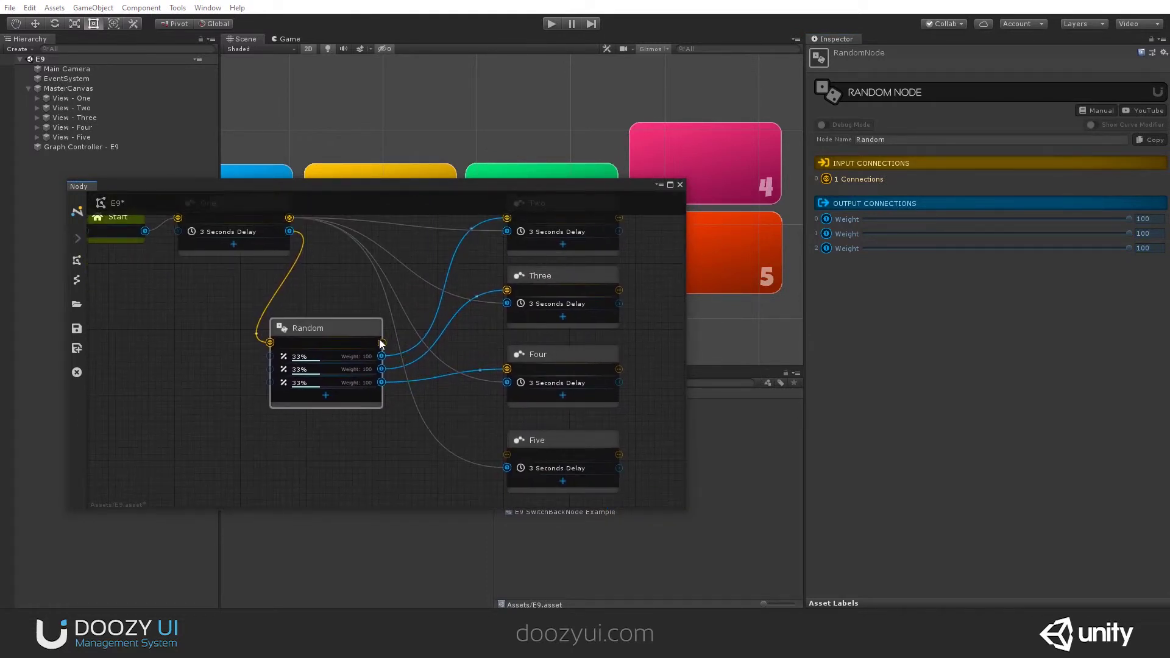
{"action": "left_click", "coordinate": [551, 26]}
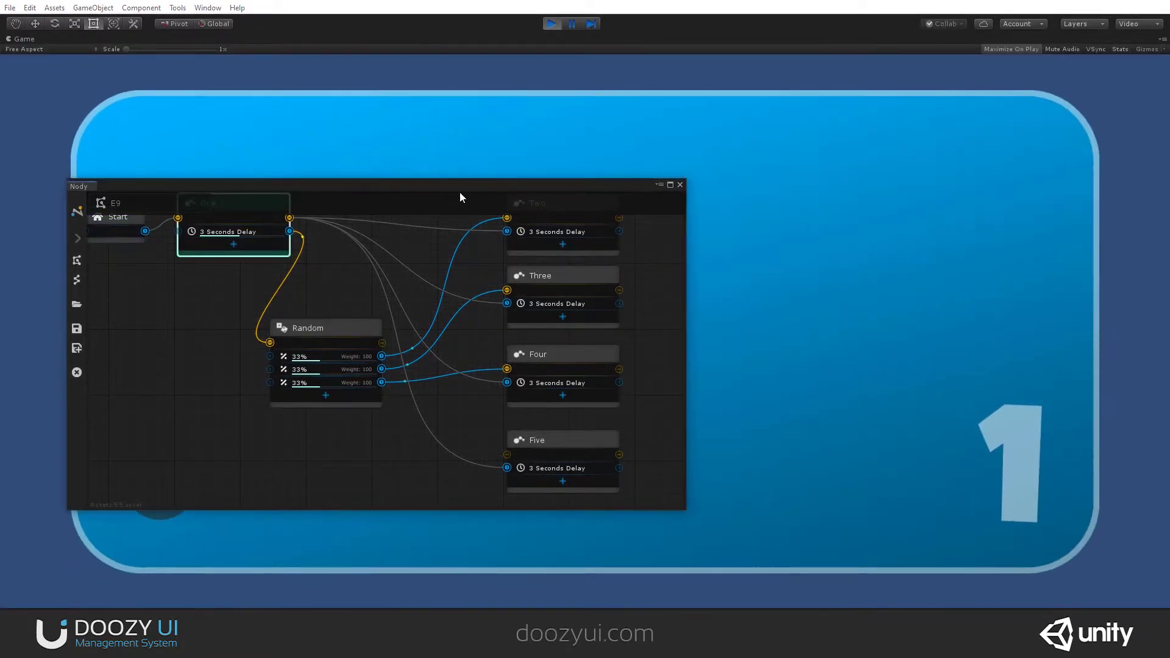
- Move the floating Nody graph window up and right over the running maximized game
{"action": "left_click_drag", "start_coordinate": [460, 188], "coordinate": [605, 81]}
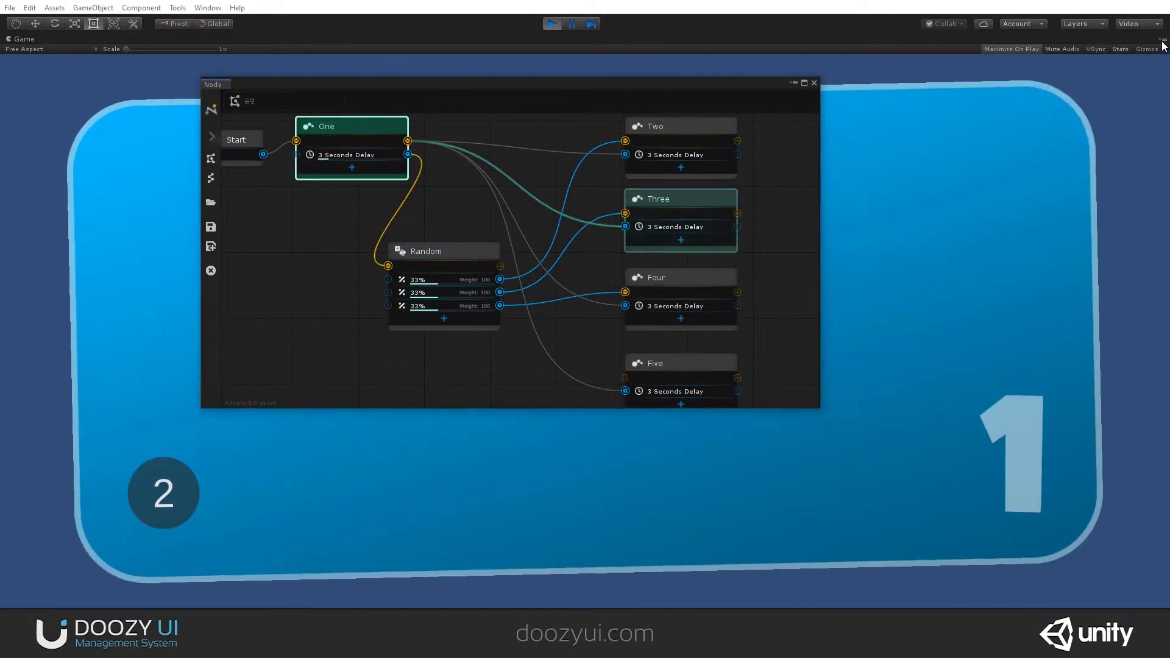
- Restore the editor layout, change node One's Time Delay to 1, and re-maximize the Game view
{"action": "left_click", "coordinate": [1163, 39]}
{"action": "left_click", "coordinate": [1041, 82]}
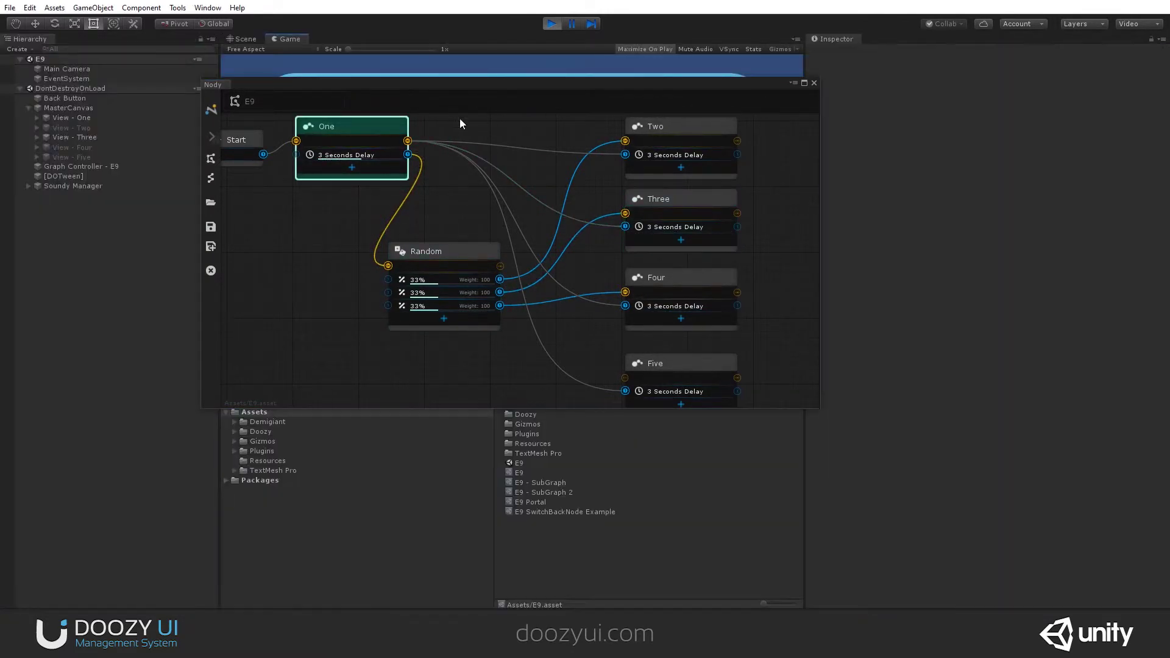
{"action": "left_click", "coordinate": [388, 128]}
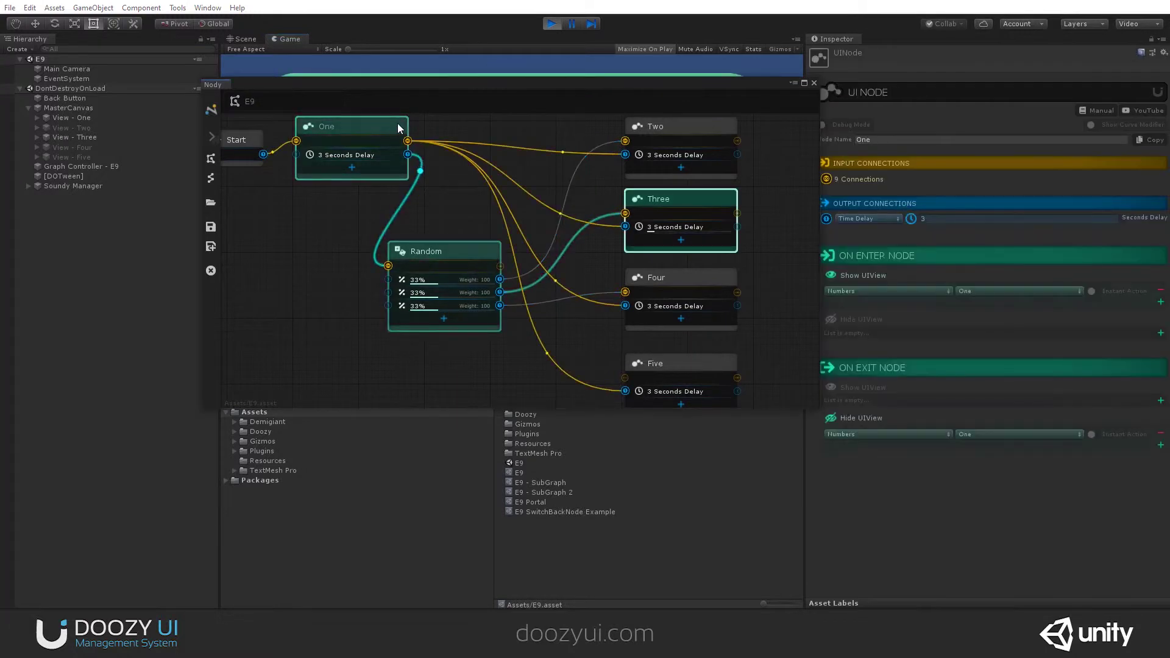
{"action": "left_click", "coordinate": [934, 218]}
{"action": "type", "text": "1"}
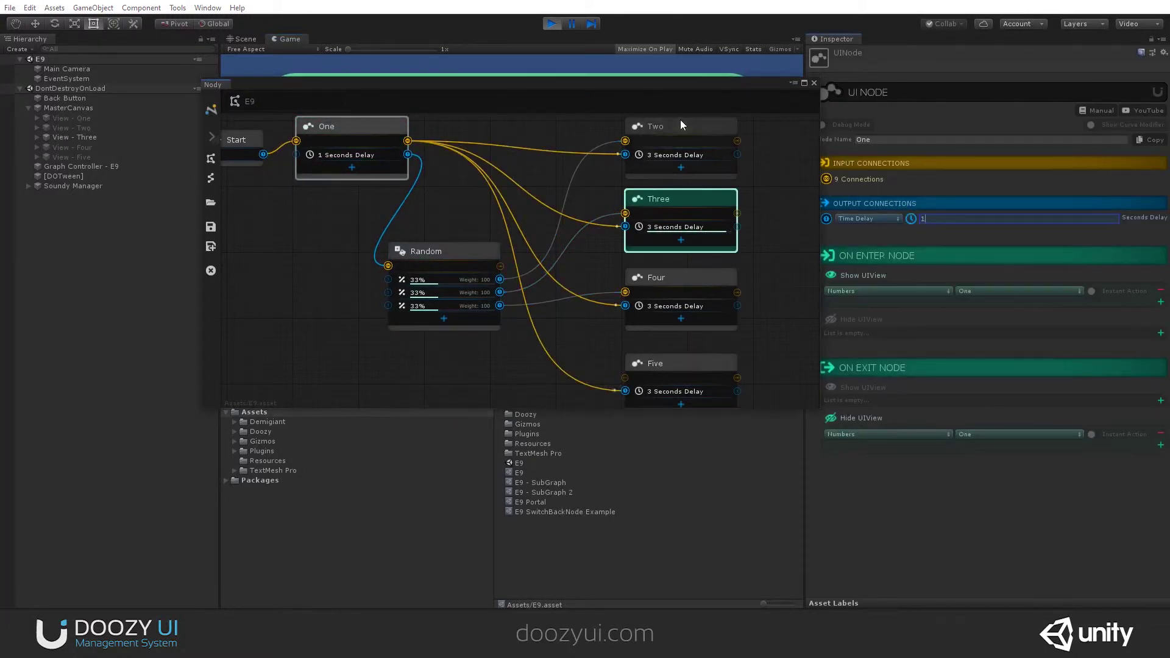
{"action": "left_click", "coordinate": [796, 38]}
{"action": "left_click", "coordinate": [827, 83]}
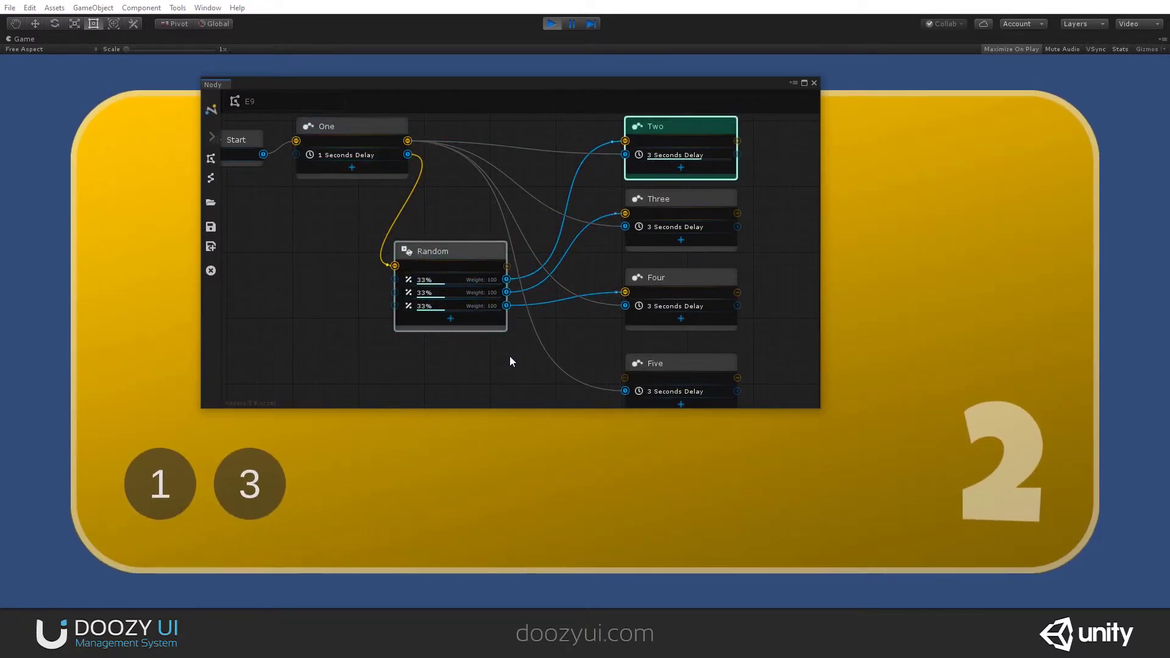
- Add a fourth output to the Random node and connect it to Five
{"action": "middle_click_drag", "start_coordinate": [510, 356], "coordinate": [517, 308]}
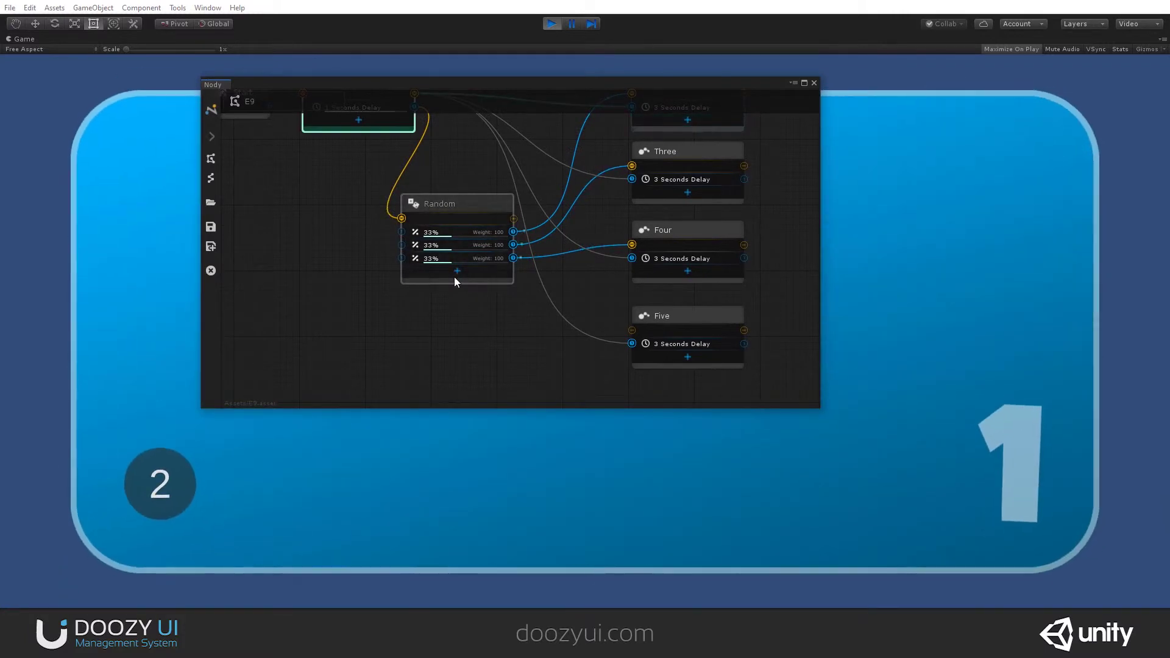
{"action": "left_click", "coordinate": [456, 273]}
{"action": "scroll", "coordinate": [460, 273], "scroll_direction": "up", "scroll_amount": 3}
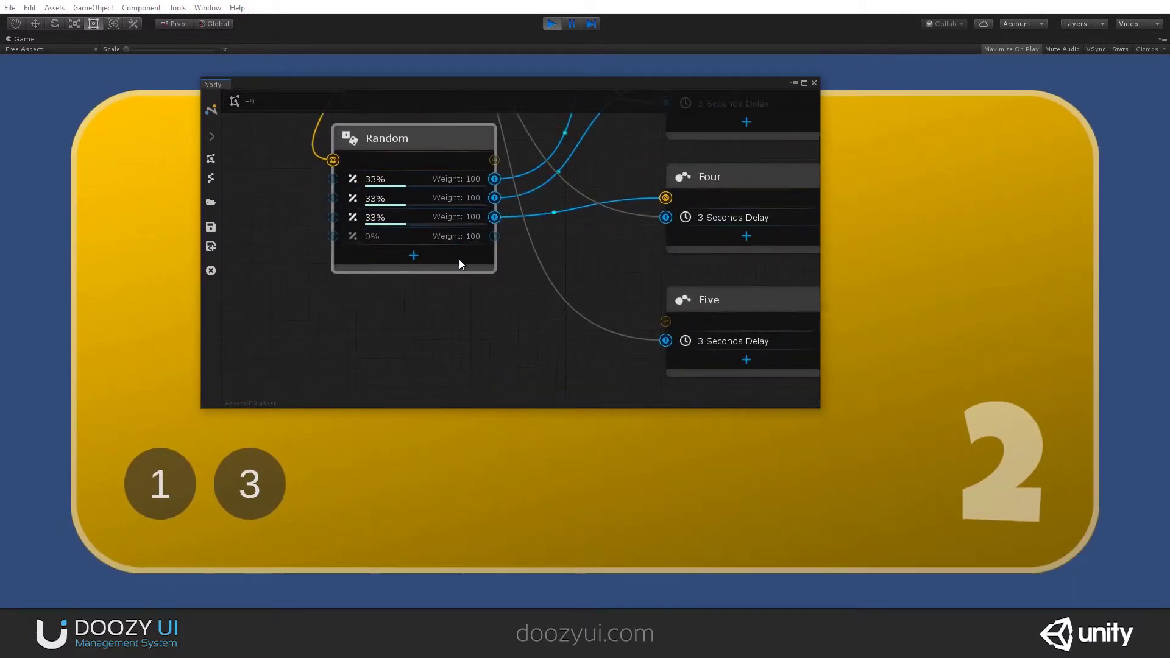
{"action": "middle_click_drag", "start_coordinate": [459, 264], "coordinate": [426, 256]}
{"action": "left_click_drag", "start_coordinate": [462, 229], "coordinate": [633, 315]}
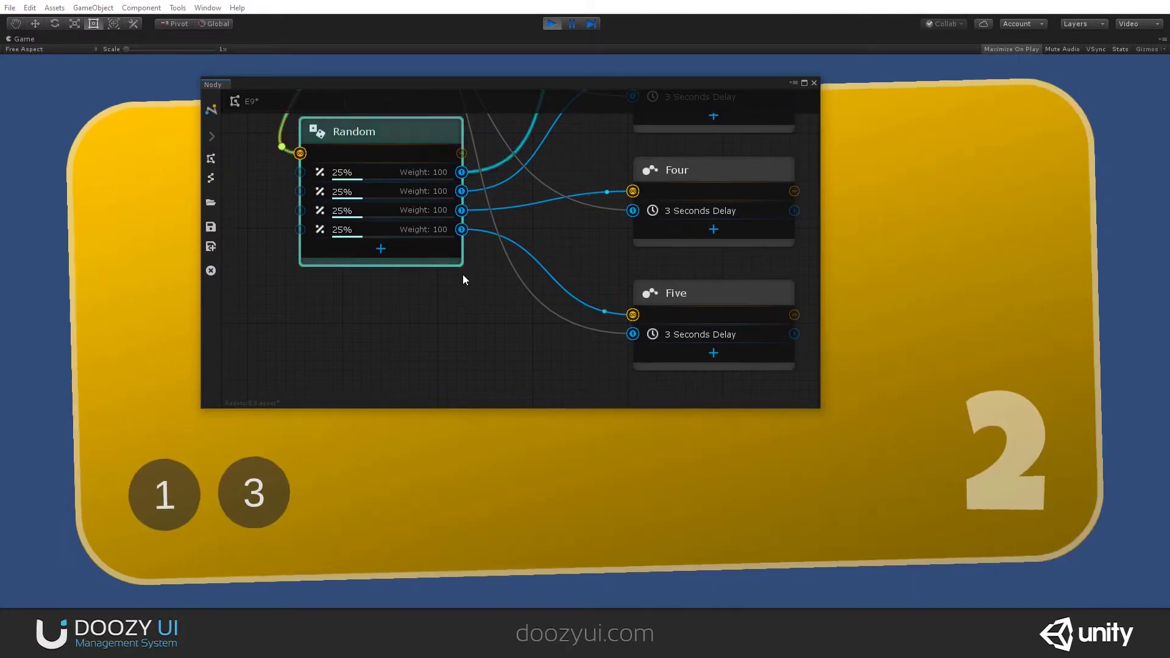
{"action": "scroll", "coordinate": [469, 273], "scroll_direction": "down", "scroll_amount": 4}
- Shift the Two–Five nodes and Random up and right, then center the graph
{"action": "middle_click_drag", "start_coordinate": [474, 231], "coordinate": [511, 266]}
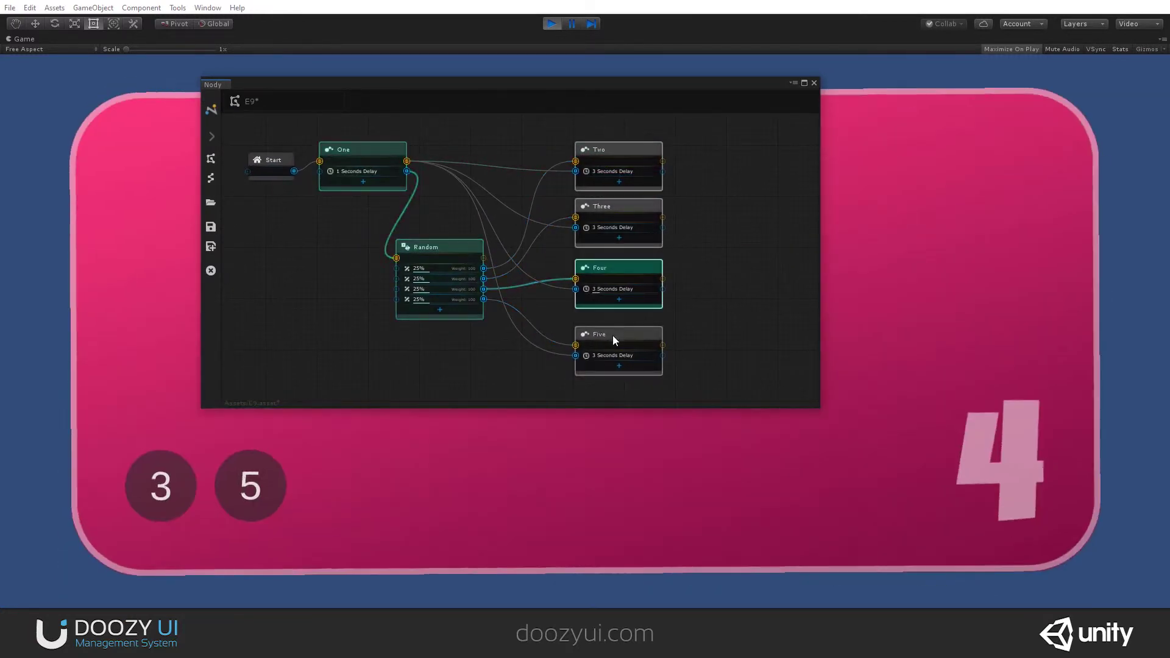
{"action": "left_click_drag", "start_coordinate": [613, 335], "coordinate": [653, 256]}
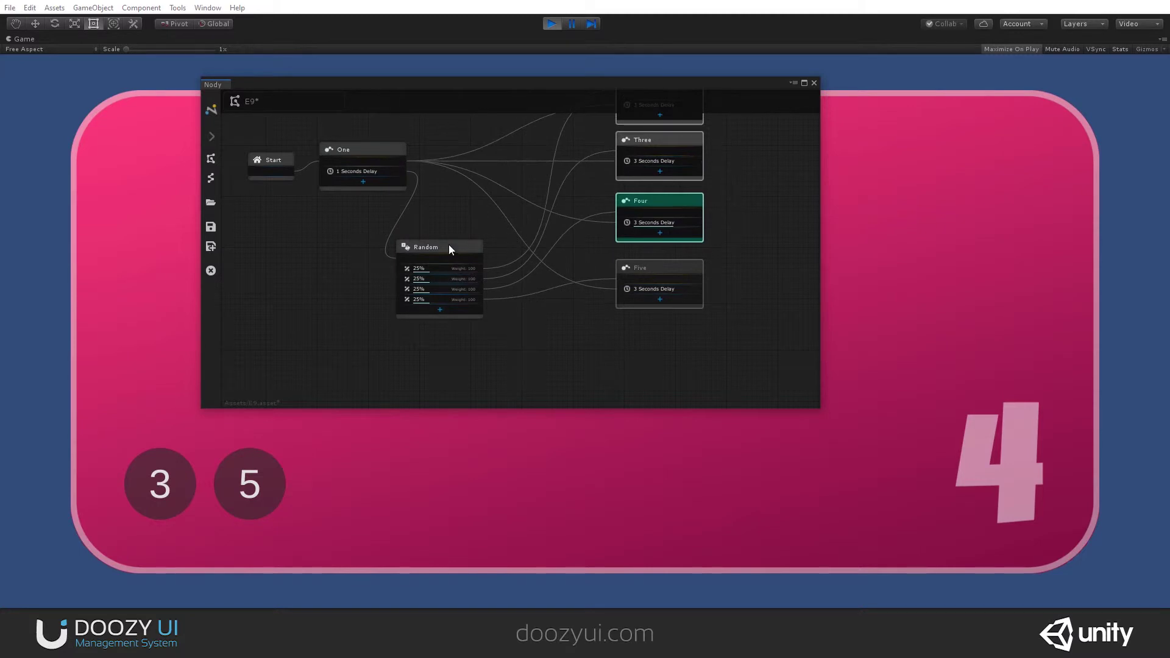
{"action": "left_click_drag", "start_coordinate": [450, 246], "coordinate": [485, 226]}
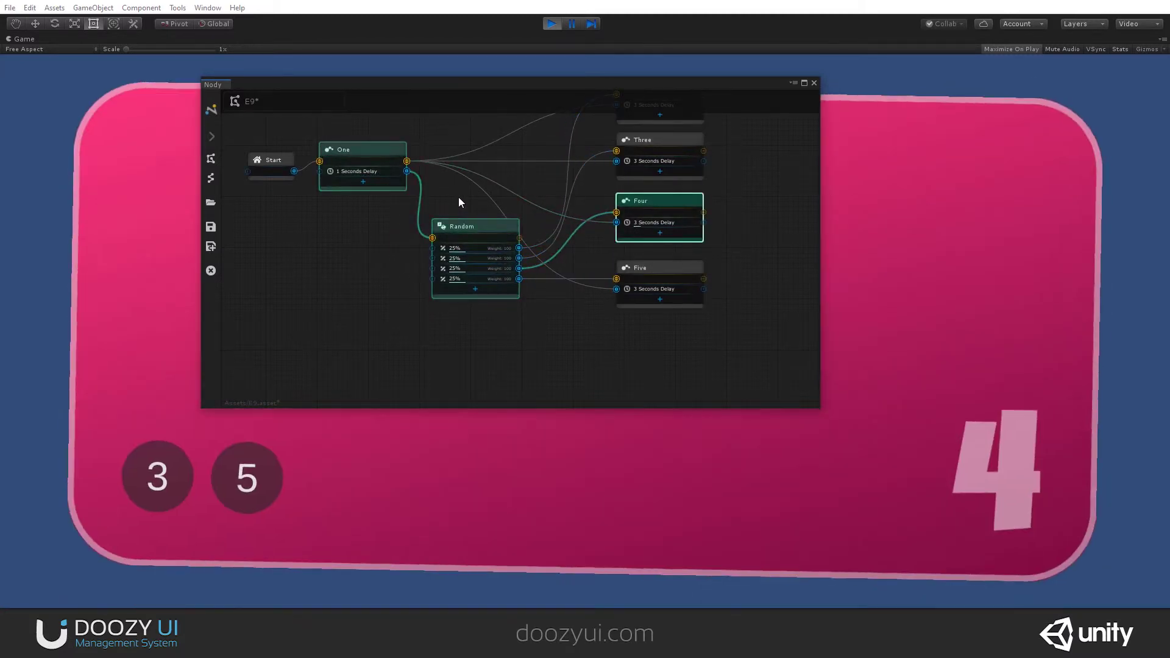
{"action": "middle_click_drag", "start_coordinate": [424, 184], "coordinate": [459, 245]}
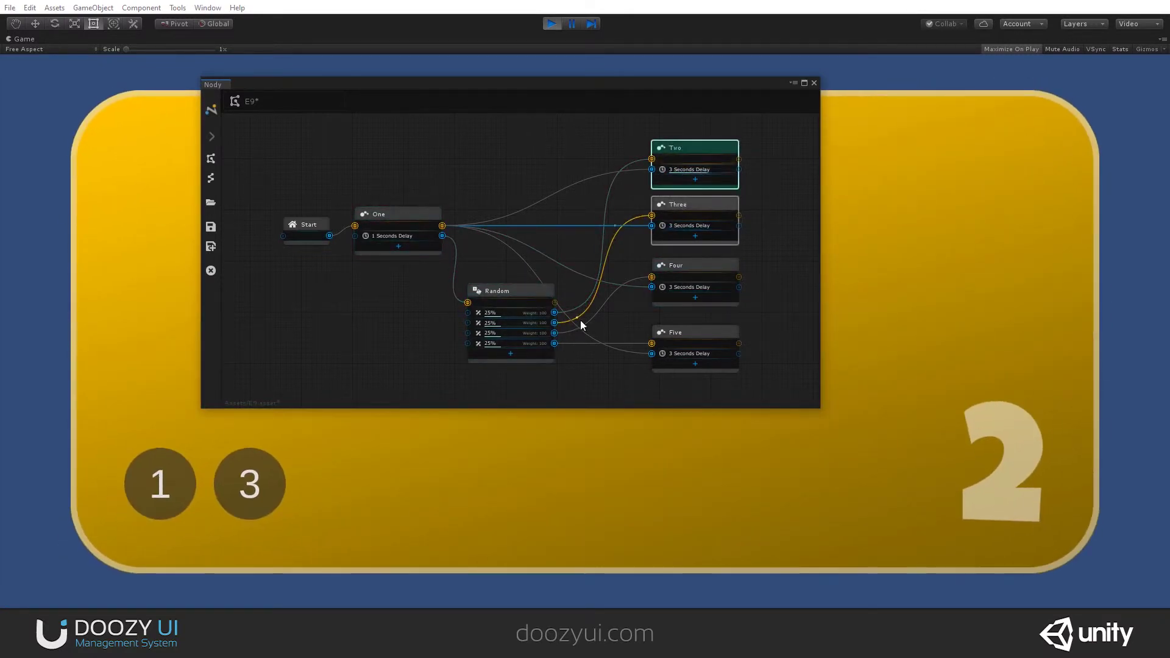
- During play, delete Random's first two output connections, including the link to Three
{"action": "scroll", "coordinate": [548, 332], "scroll_direction": "up", "scroll_amount": 3}
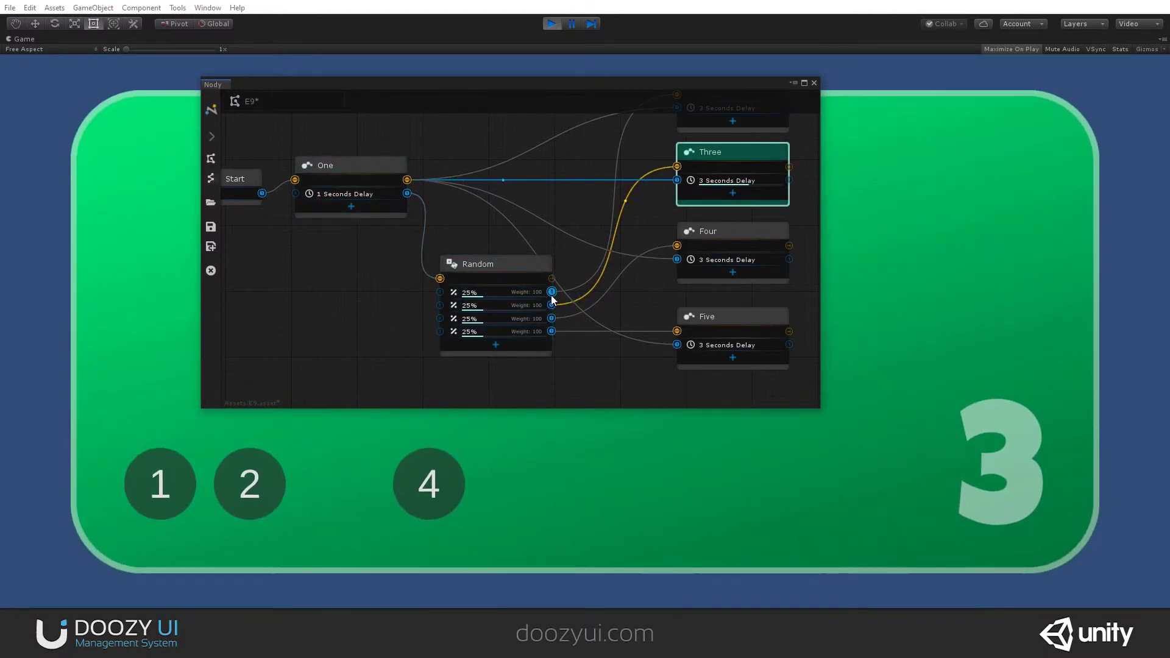
{"action": "left_click", "coordinate": [552, 292]}
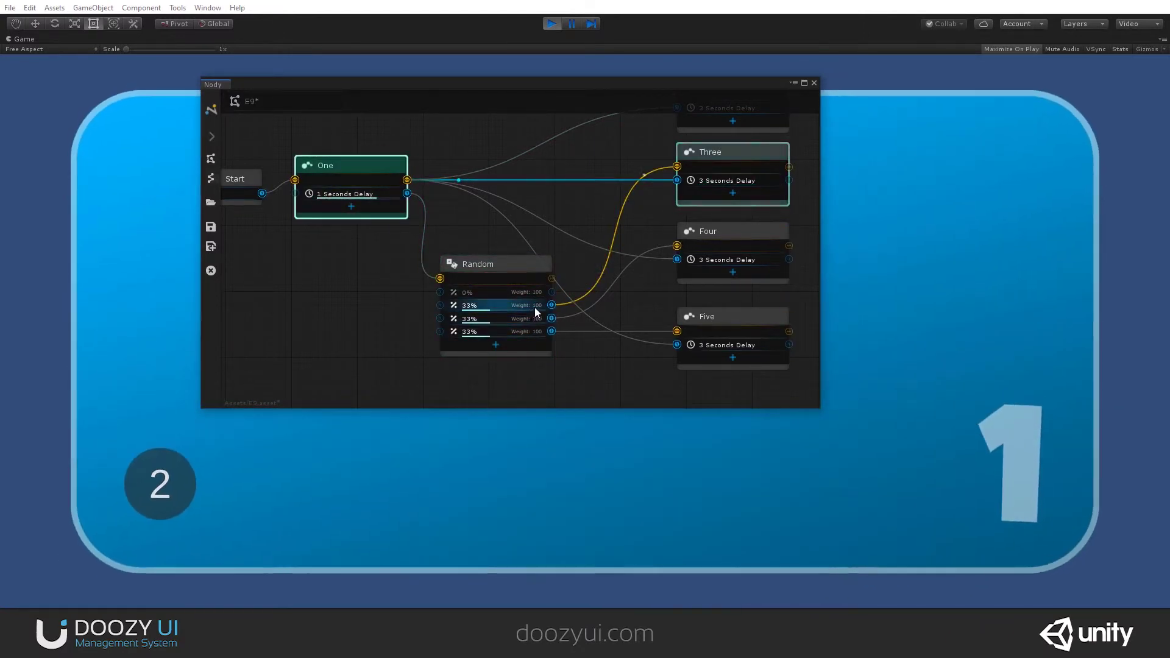
{"action": "scroll", "coordinate": [520, 309], "scroll_direction": "up", "scroll_amount": 2}
{"action": "left_click", "coordinate": [566, 282]}
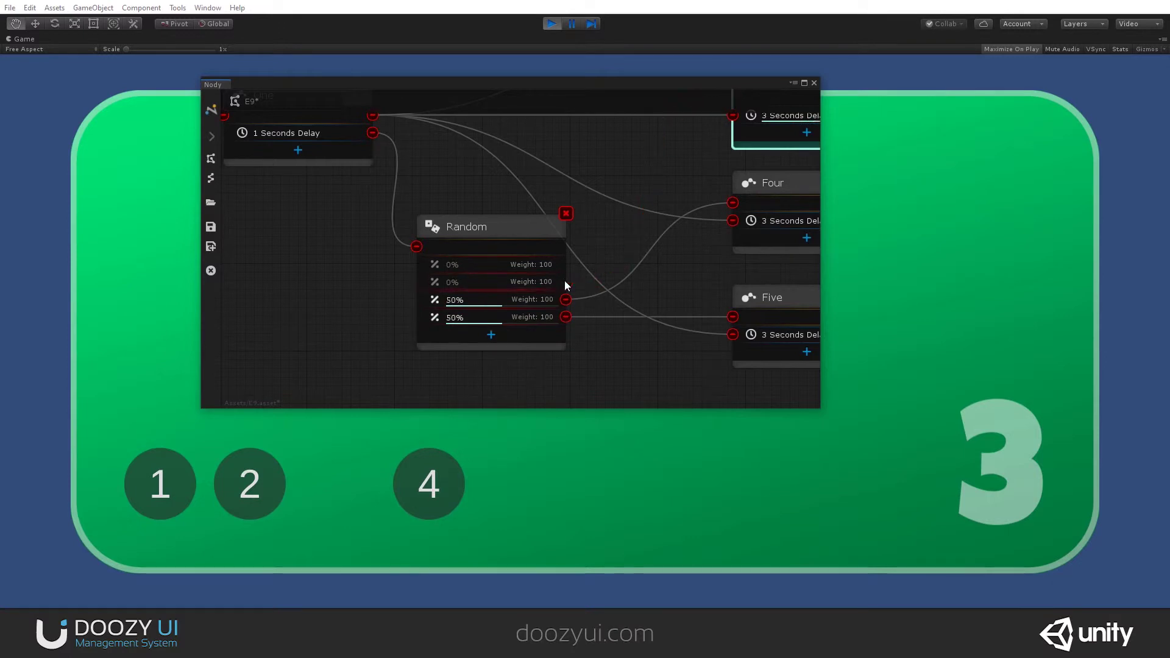
- Undo both deletions with Ctrl+Z, then stop play mode
{"action": "scroll", "coordinate": [556, 311], "scroll_direction": "down", "scroll_amount": 2}
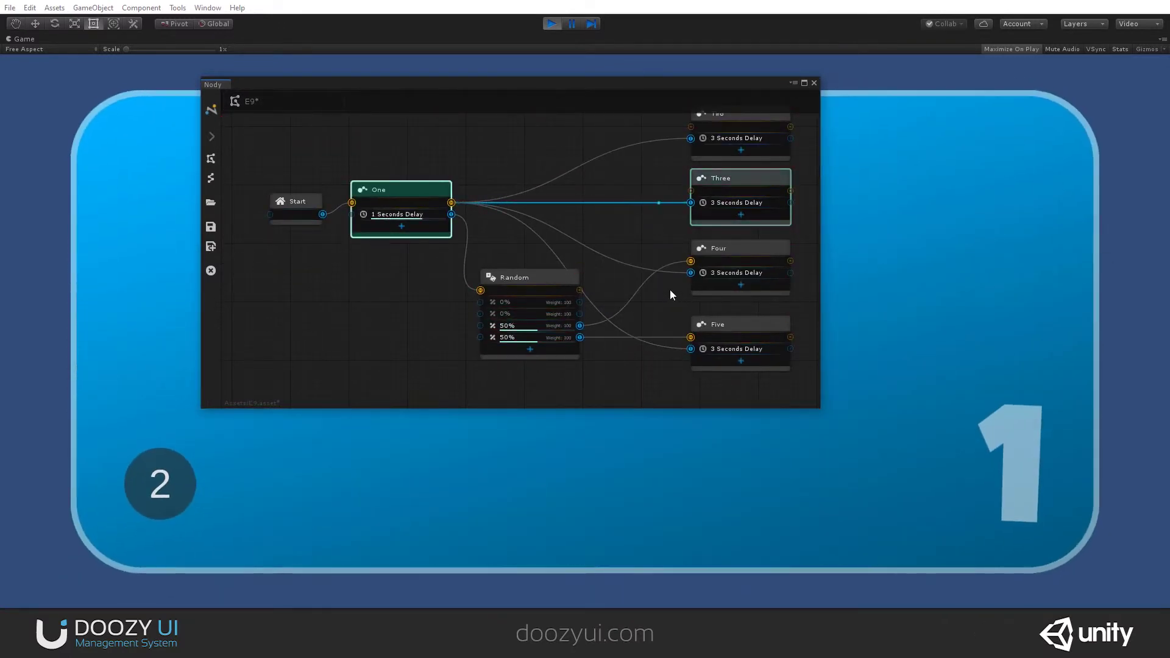
{"action": "key", "text": "ctrl+z"}
{"action": "key", "text": "ctrl+z"}
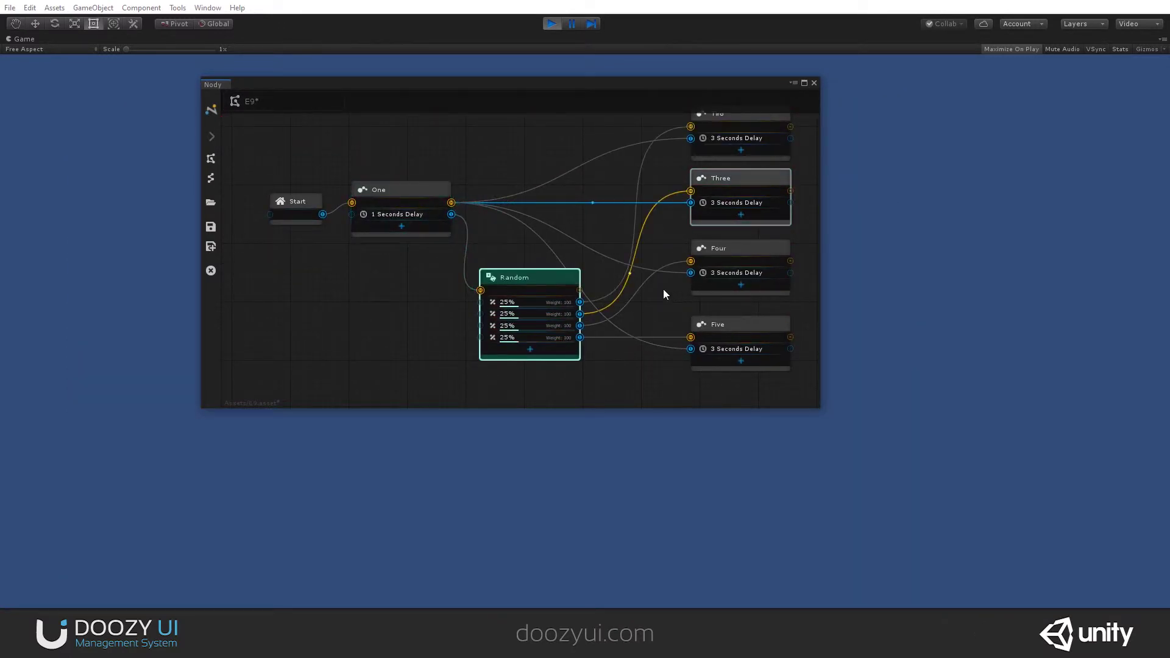
{"action": "left_click", "coordinate": [551, 26]}
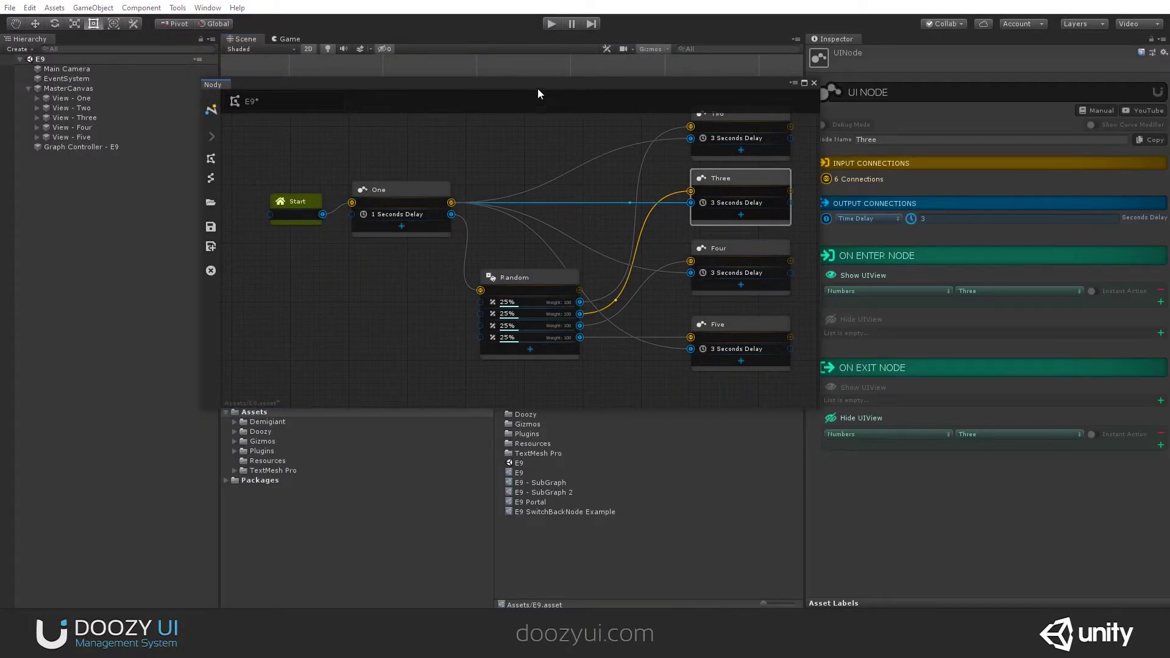
- Select the Random node and set its output weights to 100, 20, 20 and 100
{"action": "left_click_drag", "start_coordinate": [537, 94], "coordinate": [447, 180]}
{"action": "left_click", "coordinate": [454, 365]}
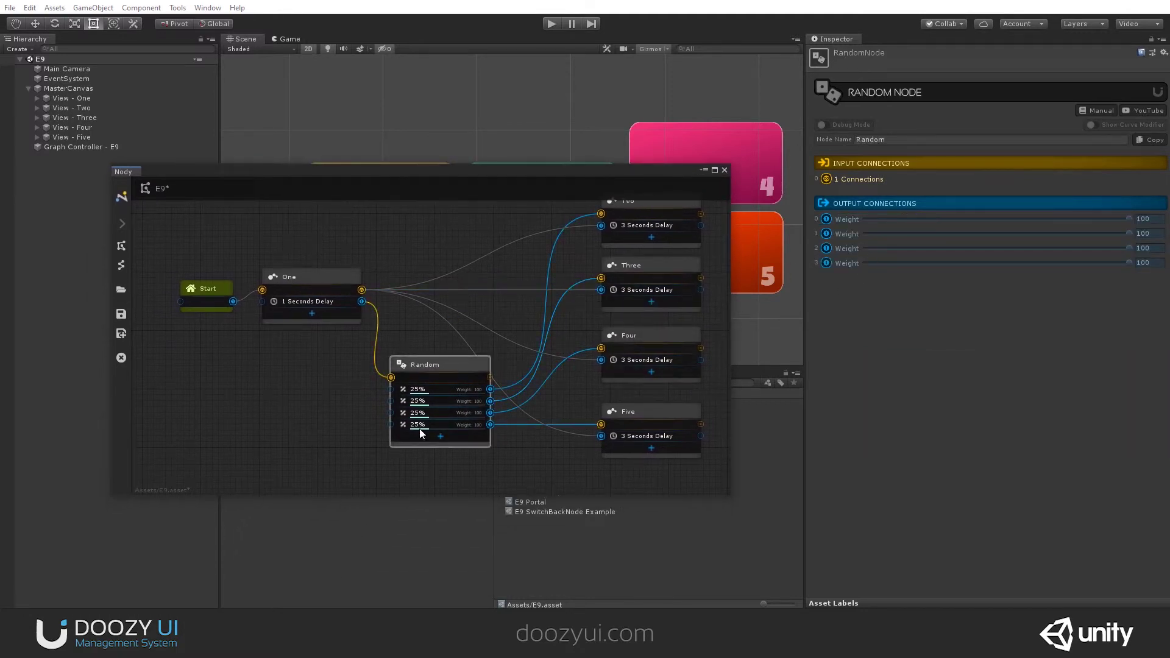
{"action": "scroll", "coordinate": [415, 430], "scroll_direction": "up", "scroll_amount": 5}
{"action": "scroll", "coordinate": [561, 259], "scroll_direction": "up", "scroll_amount": 1}
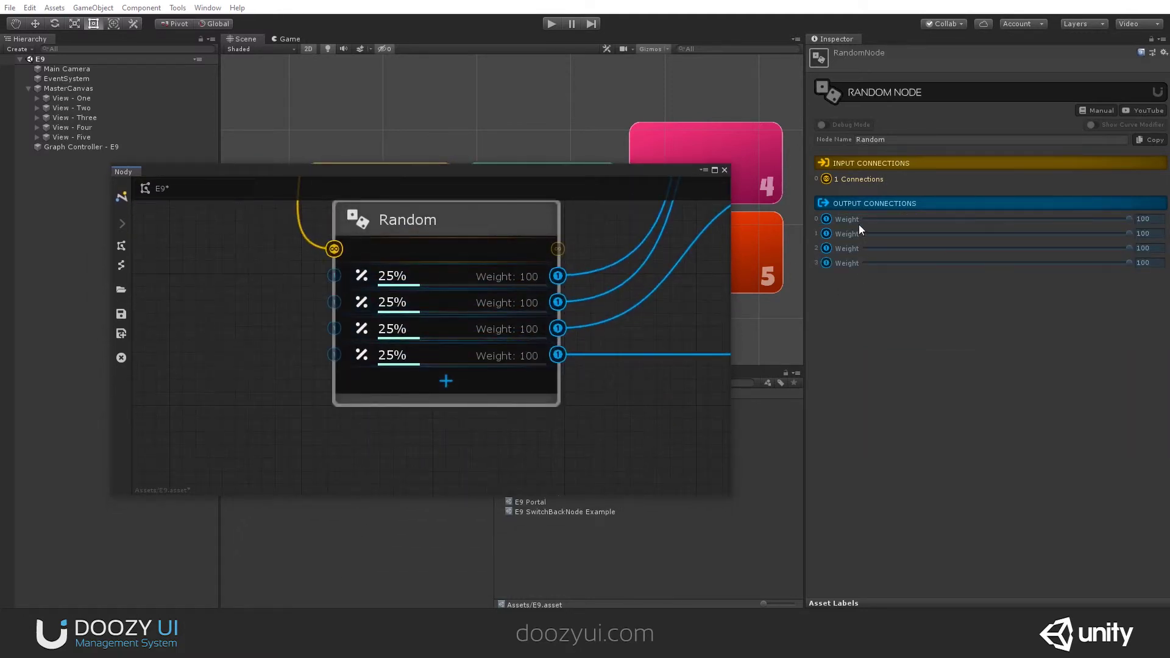
{"action": "left_click_drag", "start_coordinate": [1056, 233], "coordinate": [898, 250]}
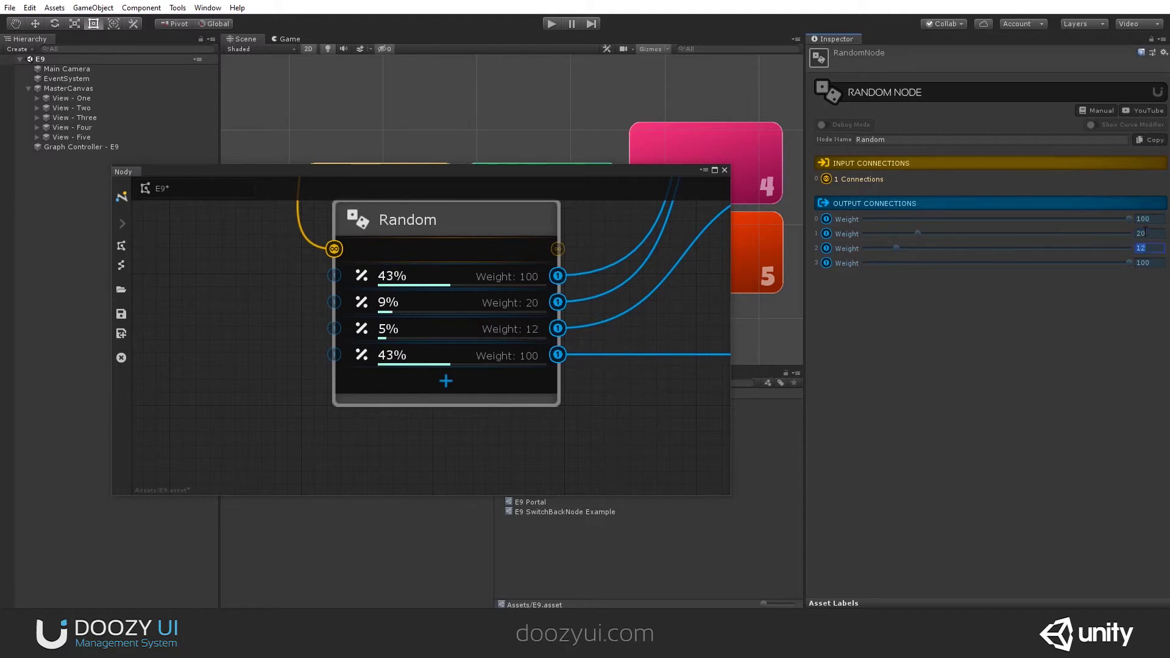
{"action": "type", "text": "100"}
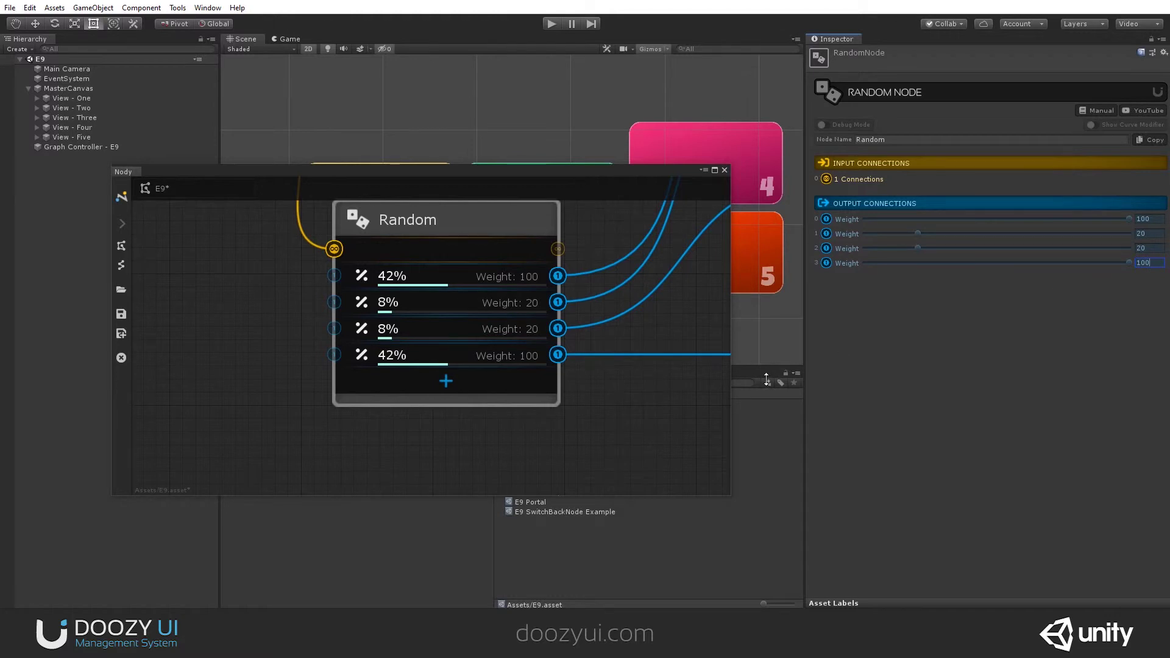
- Pan the scene to the coloured views and bring the whole graph back into view
{"action": "left_click", "coordinate": [585, 327]}
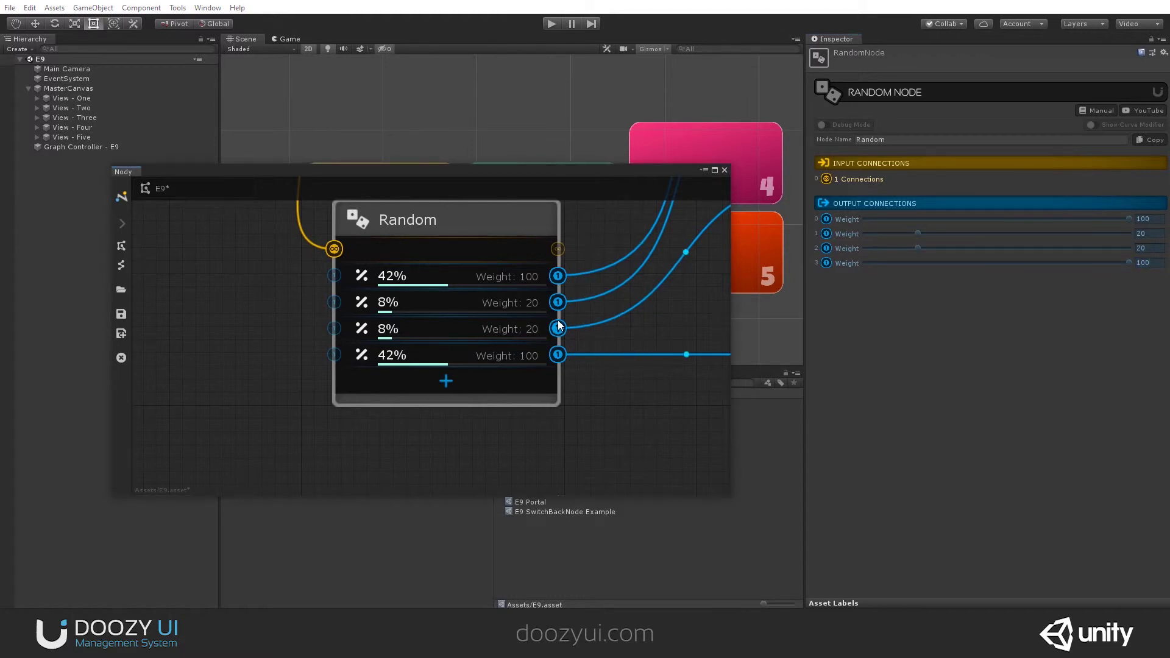
{"action": "scroll", "coordinate": [719, 137], "scroll_direction": "down", "scroll_amount": 4}
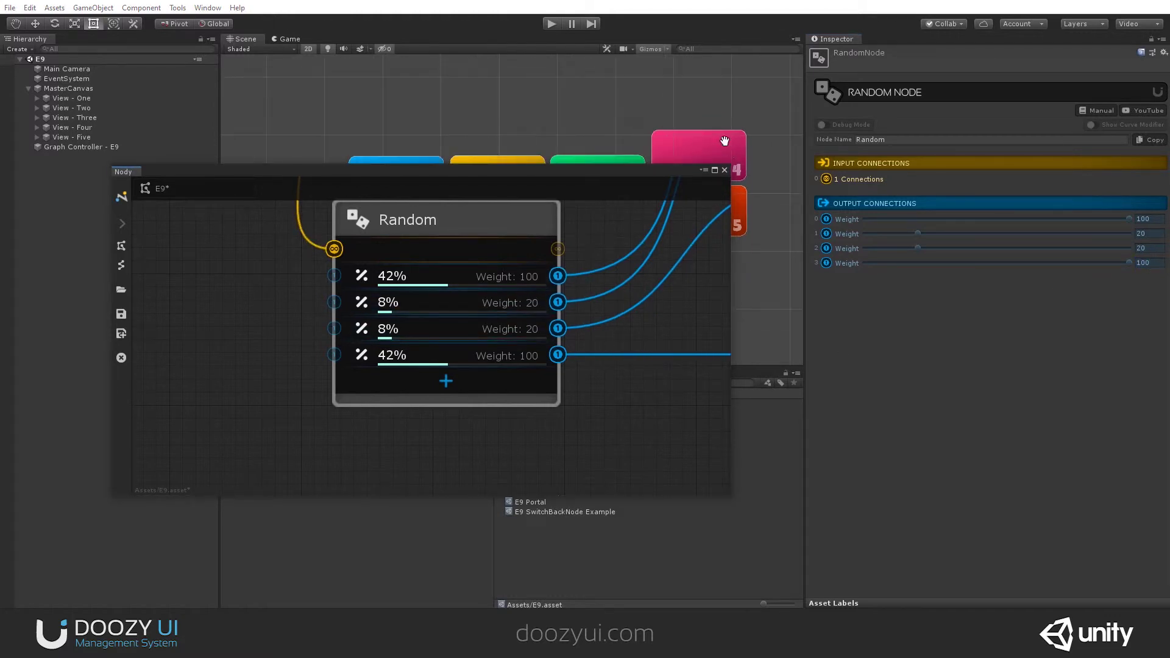
{"action": "middle_click_drag", "start_coordinate": [725, 140], "coordinate": [740, 126]}
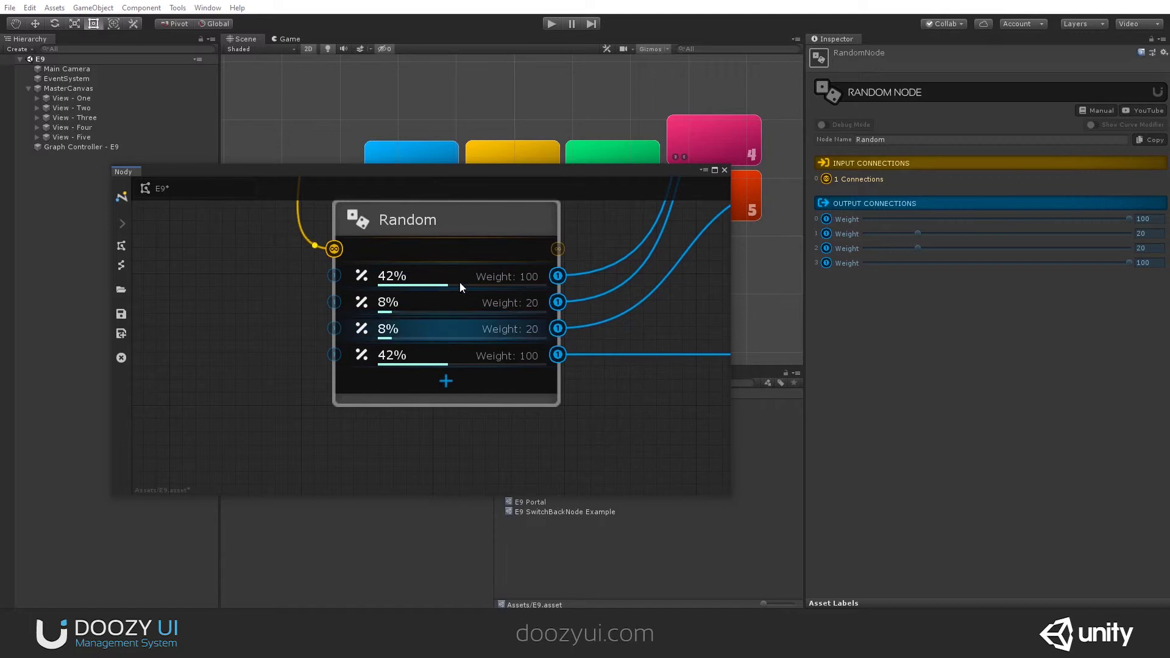
{"action": "scroll", "coordinate": [473, 244], "scroll_direction": "down", "scroll_amount": 2}
{"action": "middle_click_drag", "start_coordinate": [549, 324], "coordinate": [456, 440]}
{"action": "scroll", "coordinate": [474, 390], "scroll_direction": "down", "scroll_amount": 2}
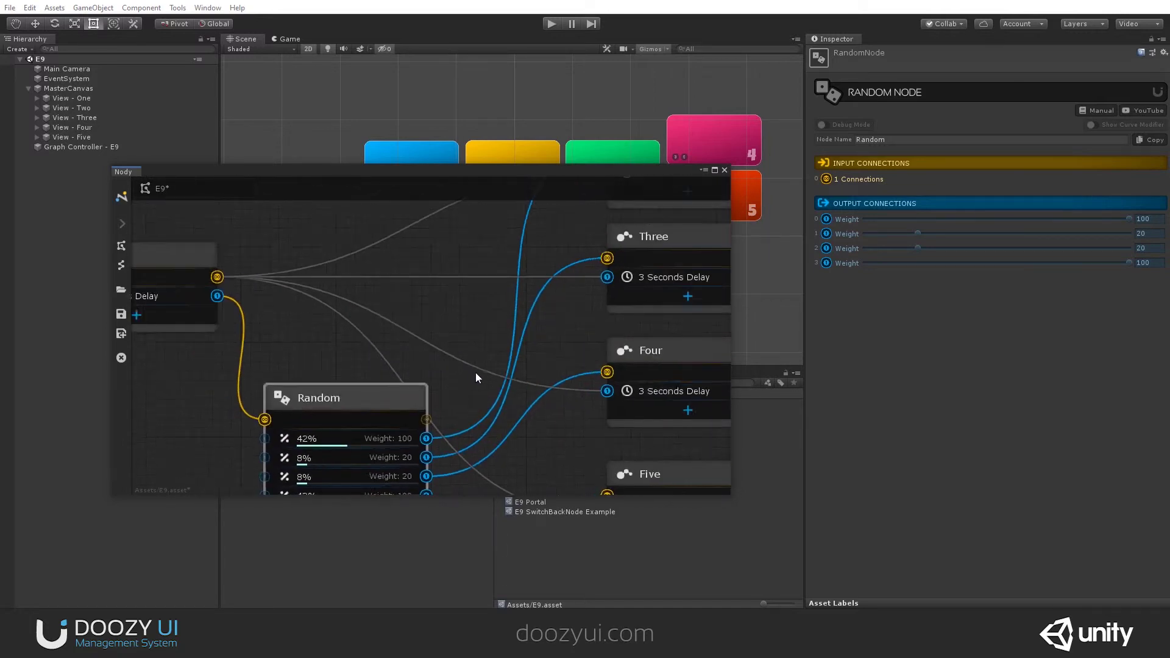
{"action": "scroll", "coordinate": [476, 375], "scroll_direction": "down", "scroll_amount": 3}
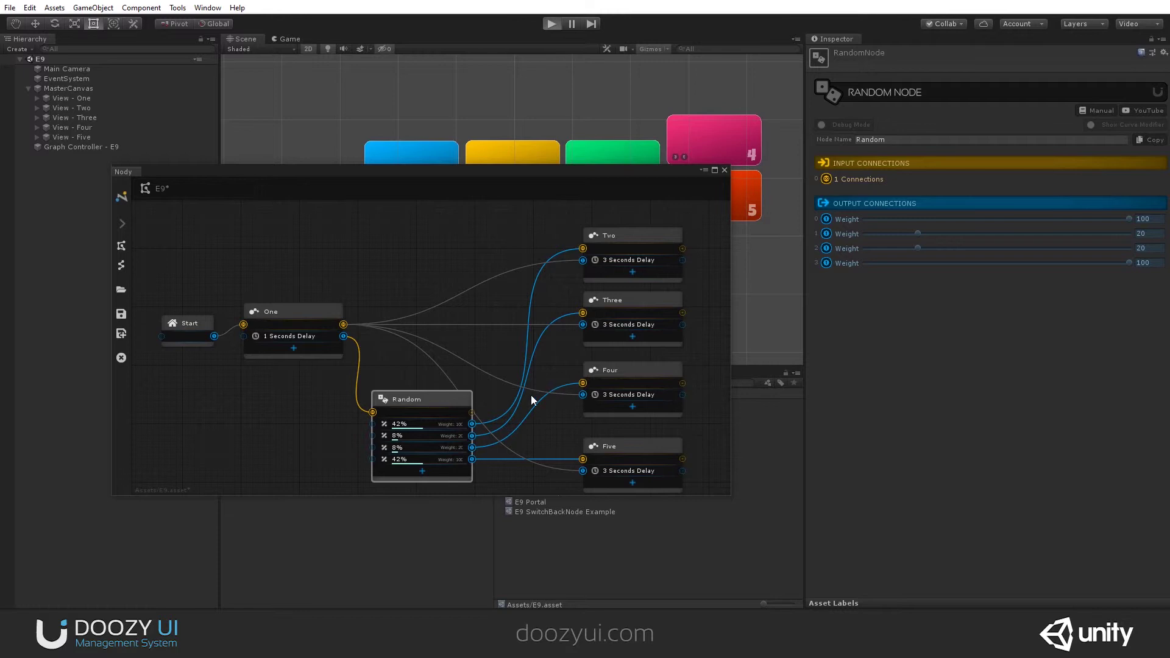
- Start play mode with Ctrl+P, then move the Nody window and Random node slightly up
{"action": "key", "text": "ctrl+p"}
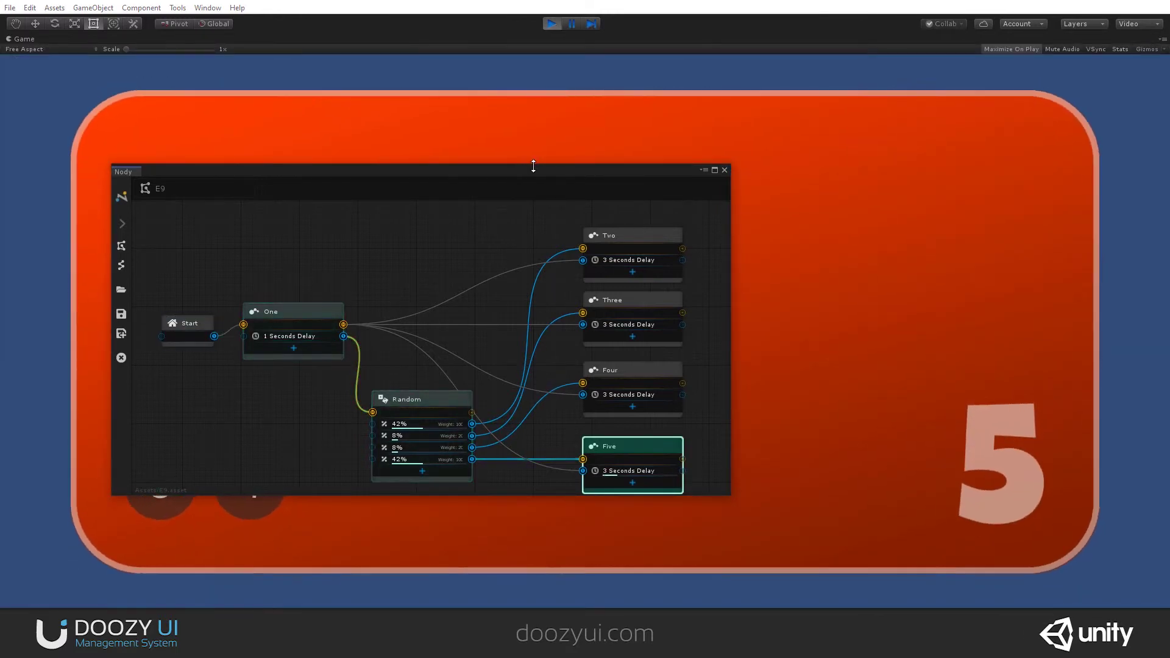
{"action": "left_click_drag", "start_coordinate": [533, 166], "coordinate": [663, 74]}
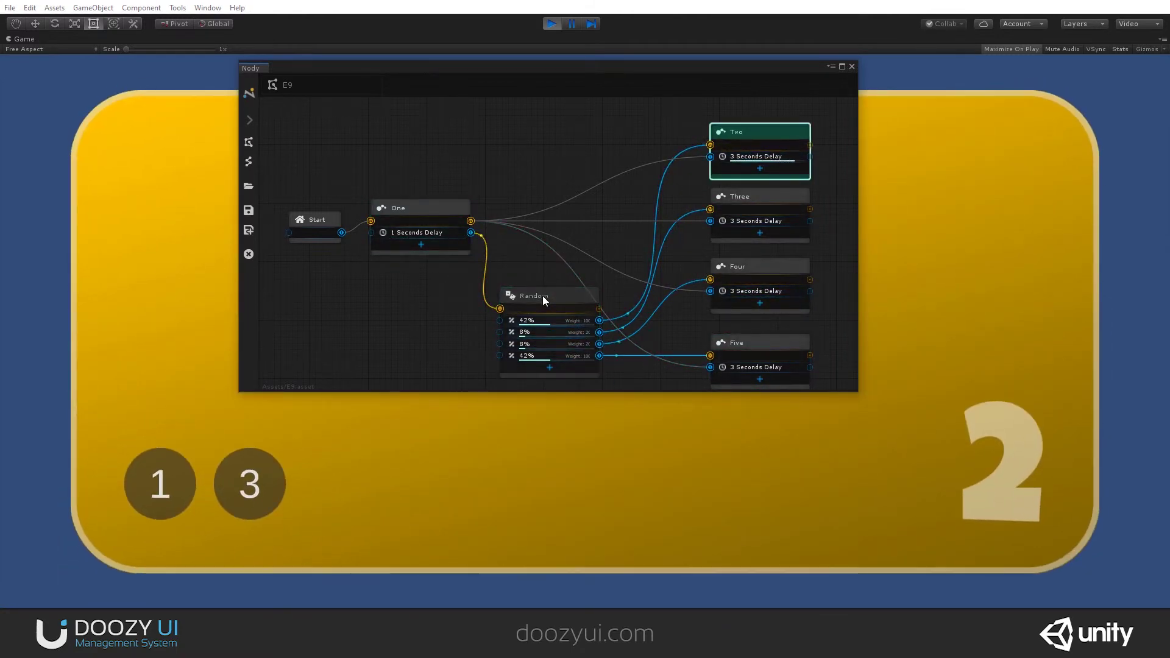
{"action": "mouse_move", "coordinate": [543, 295]}
{"action": "left_mouse_down"}
{"action": "mouse_move", "coordinate": [544, 269]}
{"action": "mouse_move", "coordinate": [540, 283]}
{"action": "left_mouse_up"}
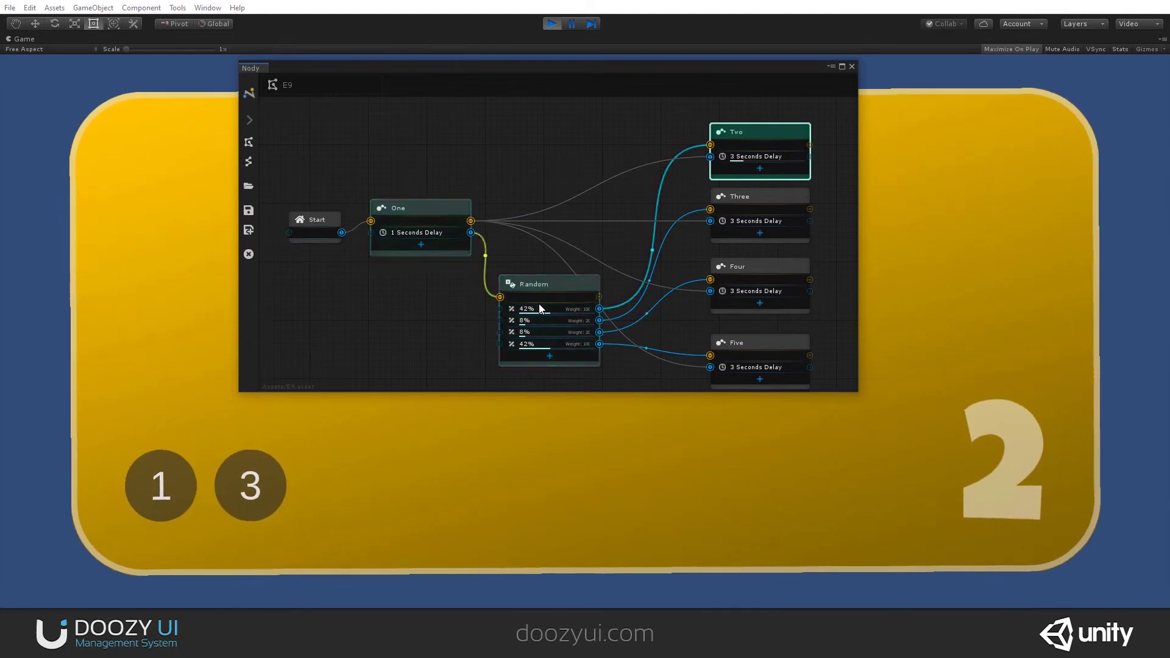
- Pan the graph left to watch the output nodes while the game runs
{"action": "scroll", "coordinate": [539, 303], "scroll_direction": "up", "scroll_amount": 2}
{"action": "scroll", "coordinate": [538, 304], "scroll_direction": "down", "scroll_amount": 2}
{"action": "scroll", "coordinate": [542, 302], "scroll_direction": "up", "scroll_amount": 2}
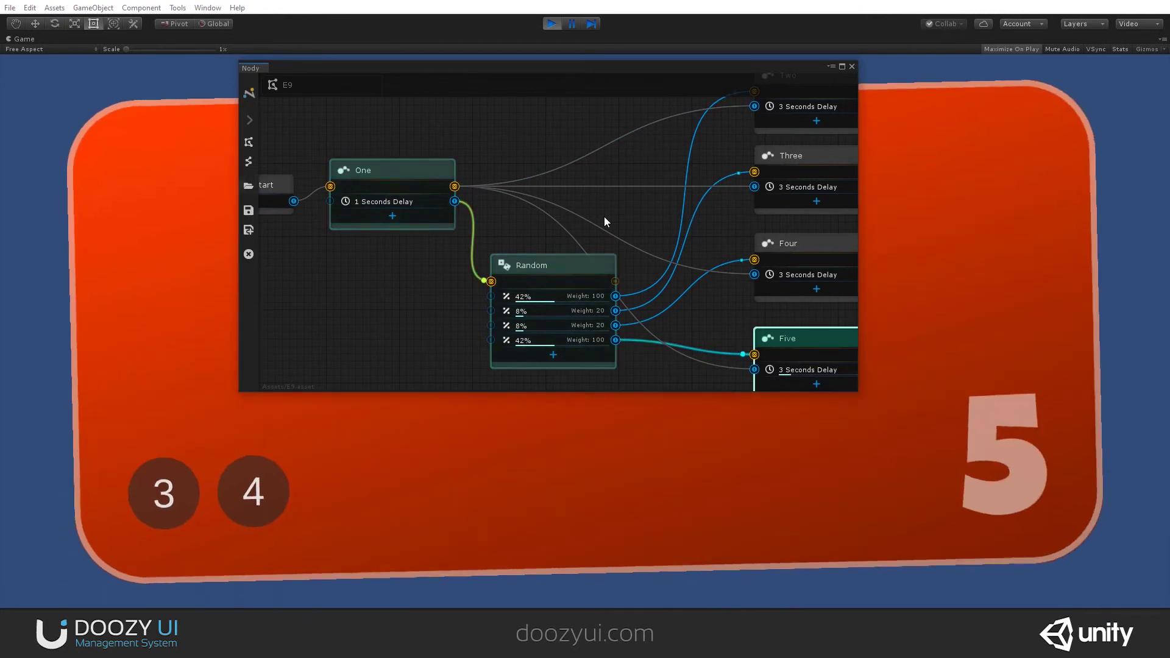
{"action": "middle_click_drag", "start_coordinate": [689, 237], "coordinate": [599, 237]}
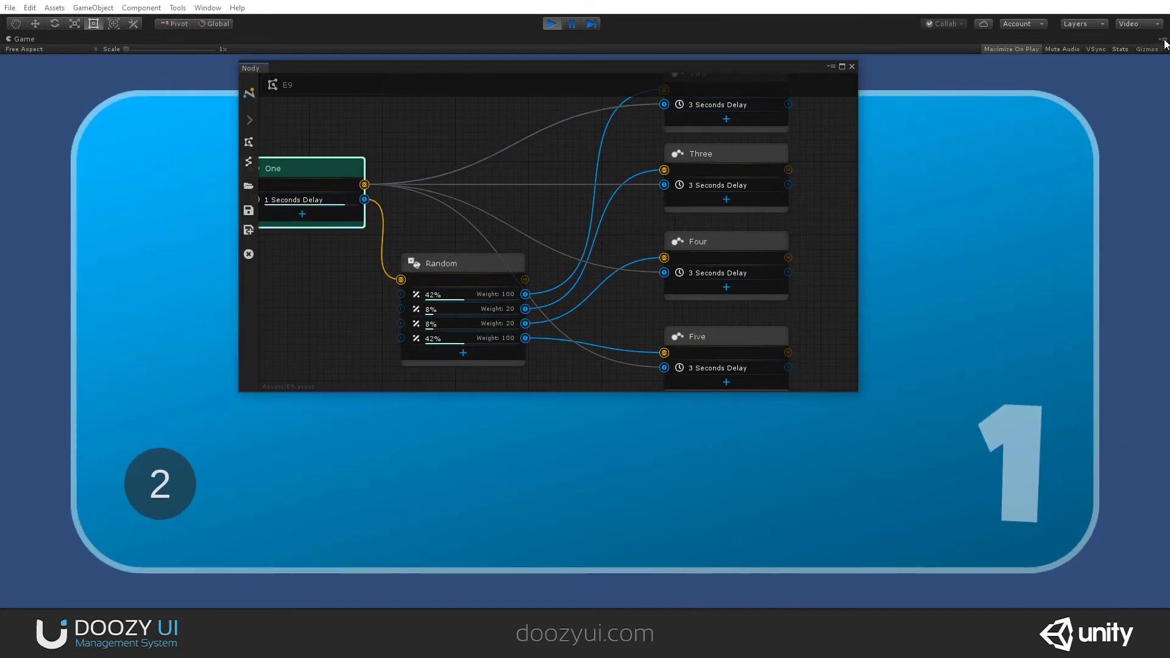
- Un-maximize the Game view and, while playing, set Random's weights to 17, 100, 20 and 0
{"action": "left_click", "coordinate": [1163, 39]}
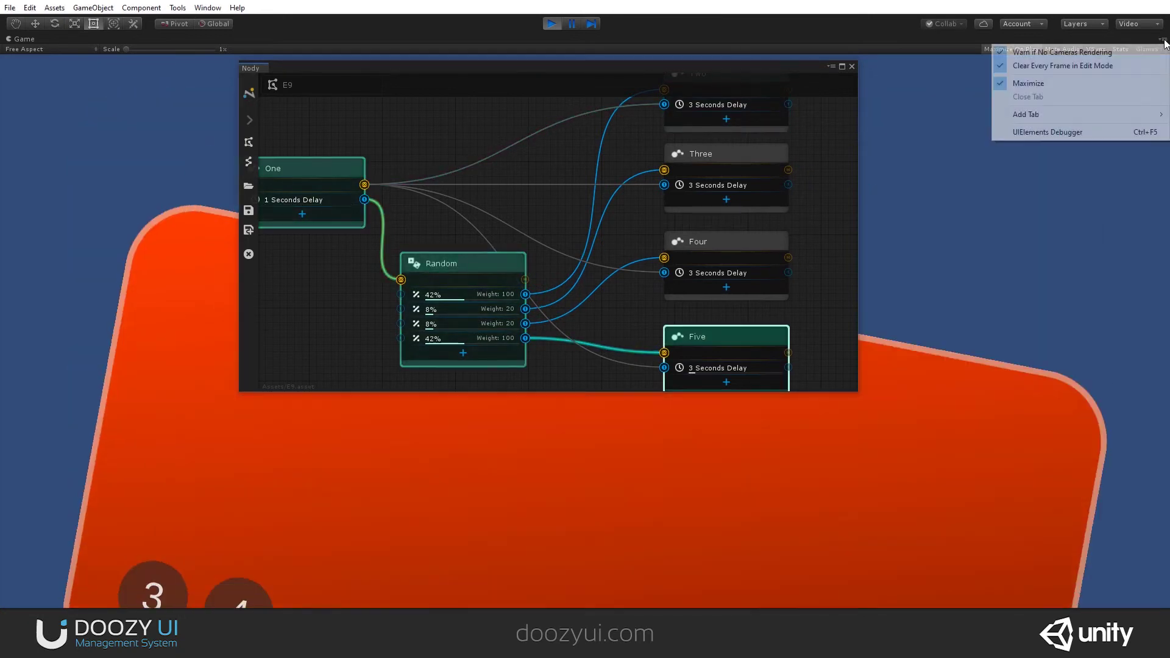
{"action": "left_click", "coordinate": [1051, 84]}
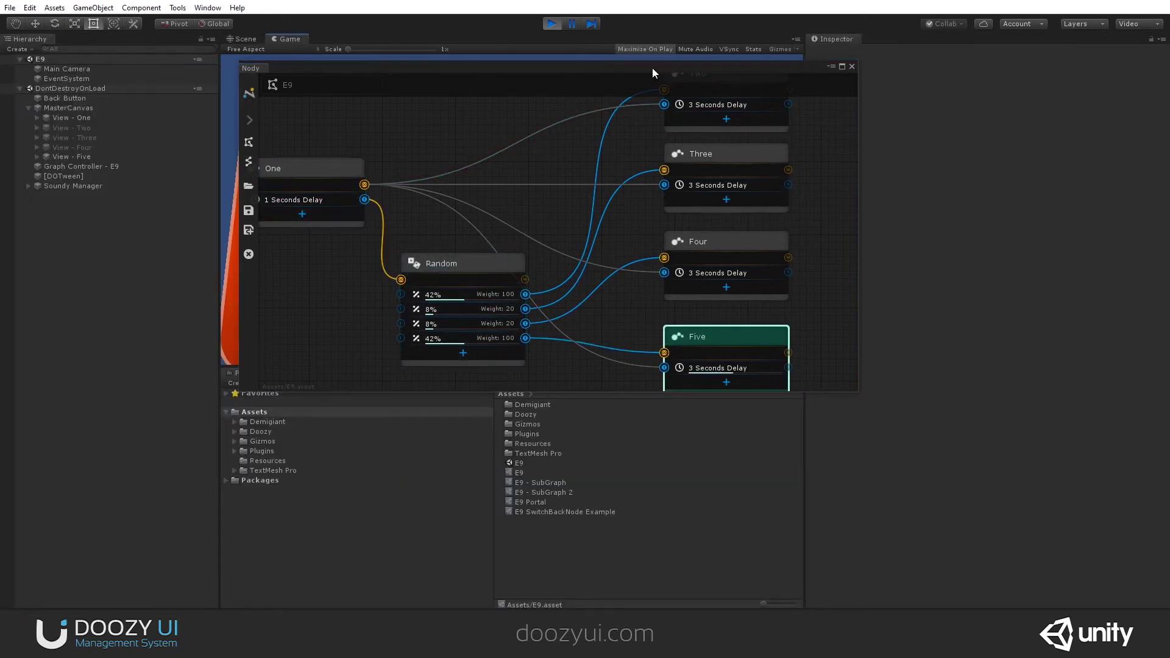
{"action": "left_click_drag", "start_coordinate": [653, 68], "coordinate": [574, 142]}
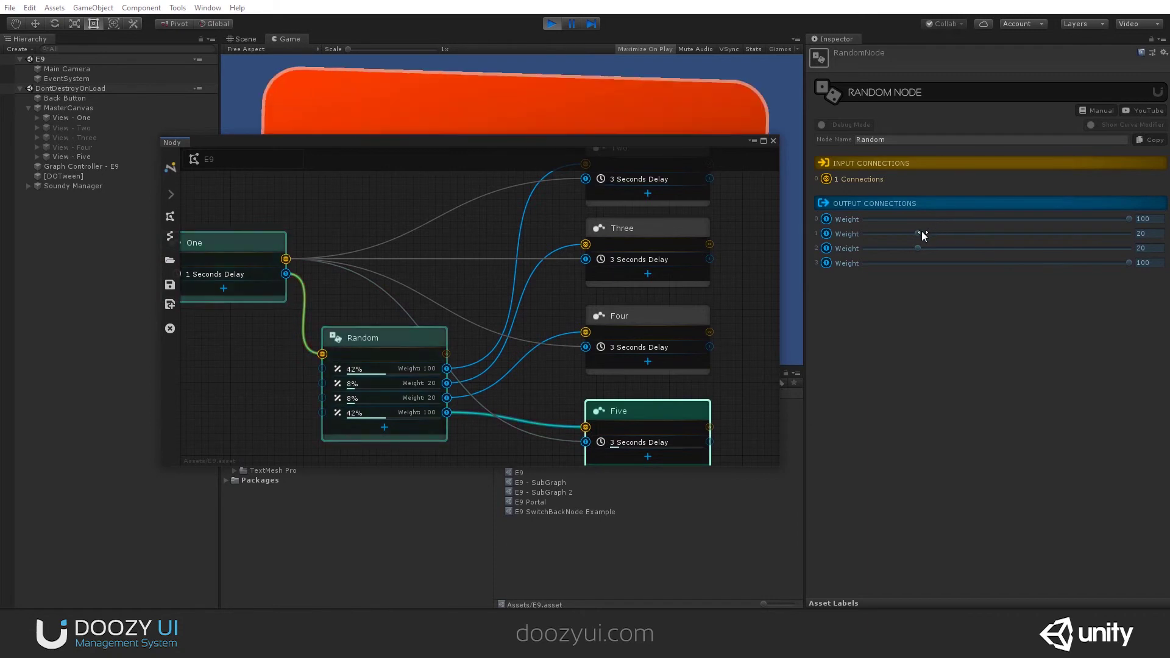
{"action": "left_click_drag", "start_coordinate": [919, 233], "coordinate": [1023, 235]}
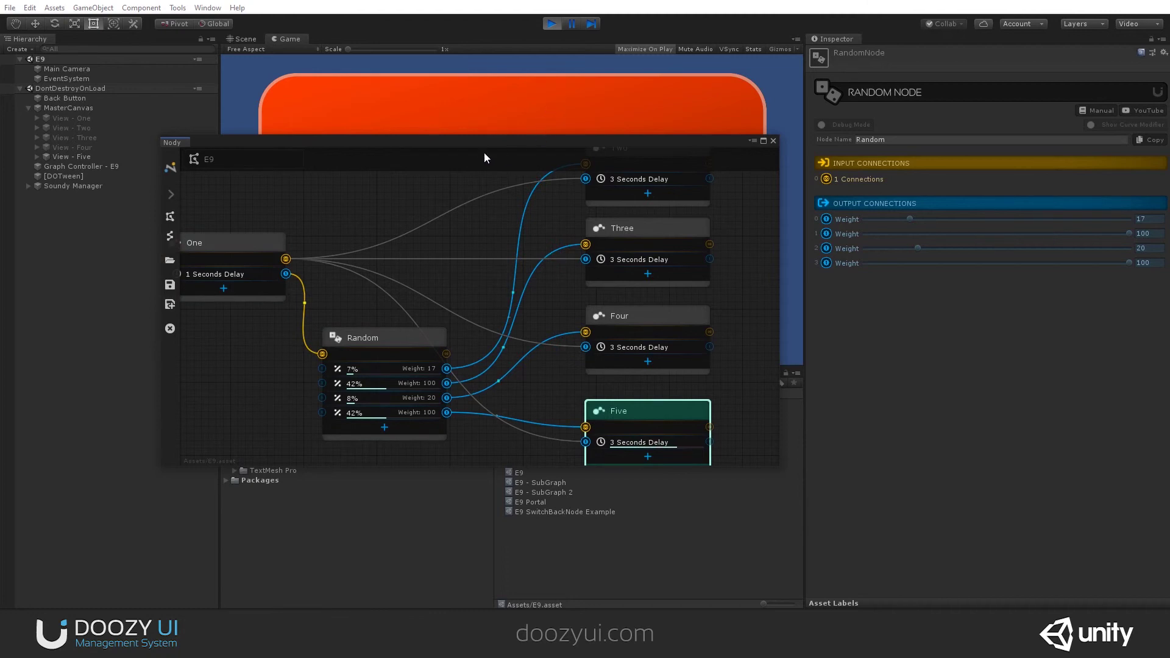
{"action": "left_click_drag", "start_coordinate": [481, 147], "coordinate": [302, 85]}
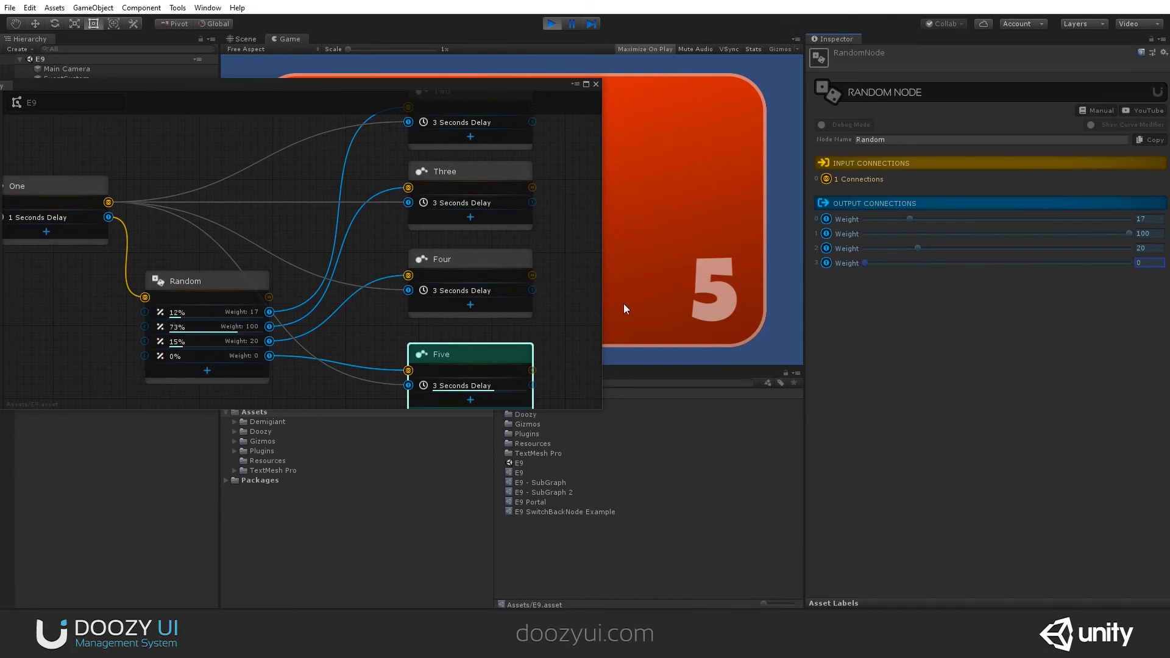
- Raise Random's third output weight to 100, then reframe the Nody window to show every node
{"action": "left_click", "coordinate": [921, 250]}
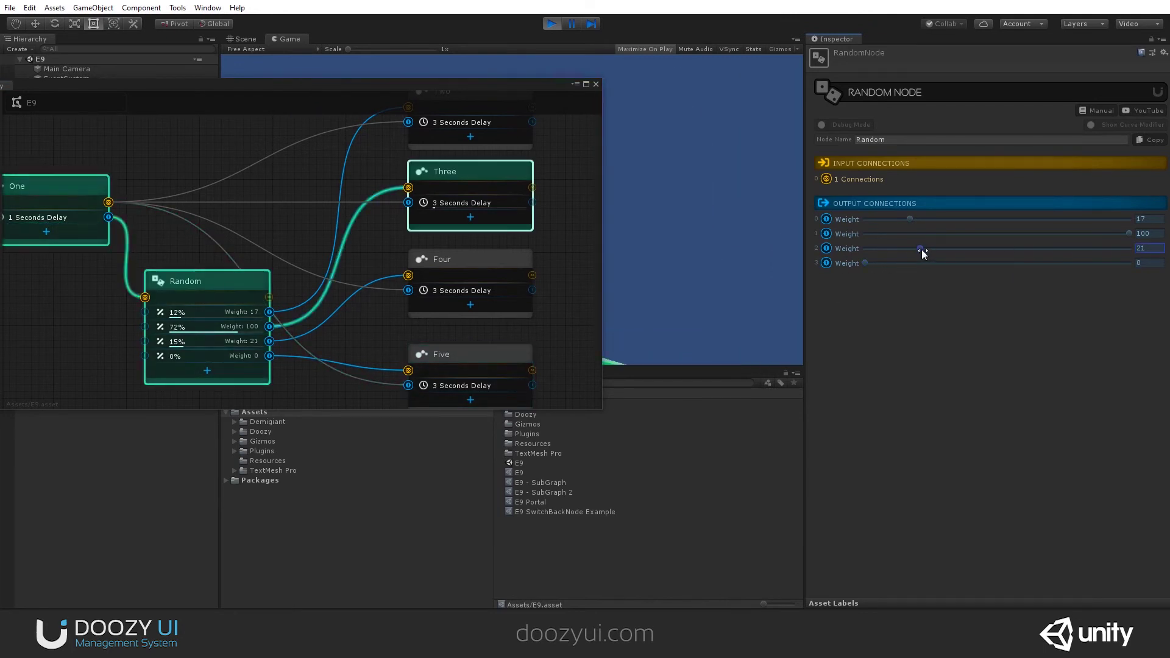
{"action": "left_click_drag", "start_coordinate": [921, 249], "coordinate": [987, 250]}
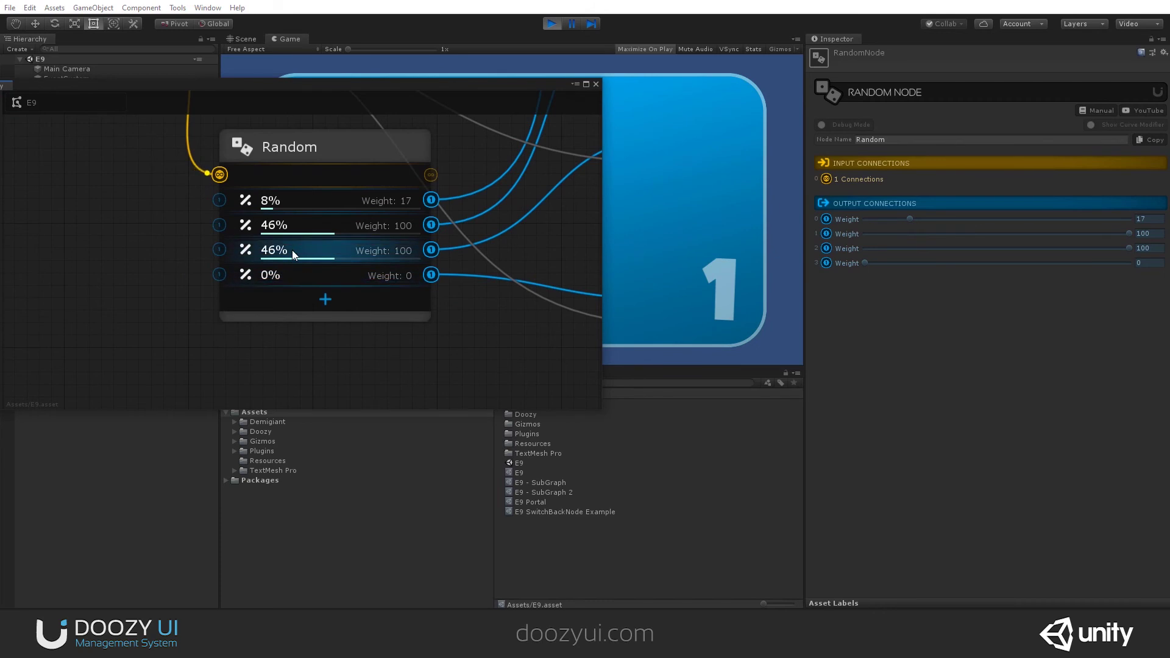
{"action": "left_click_drag", "start_coordinate": [466, 89], "coordinate": [687, 161]}
{"action": "scroll", "coordinate": [543, 298], "scroll_direction": "down", "scroll_amount": 6}
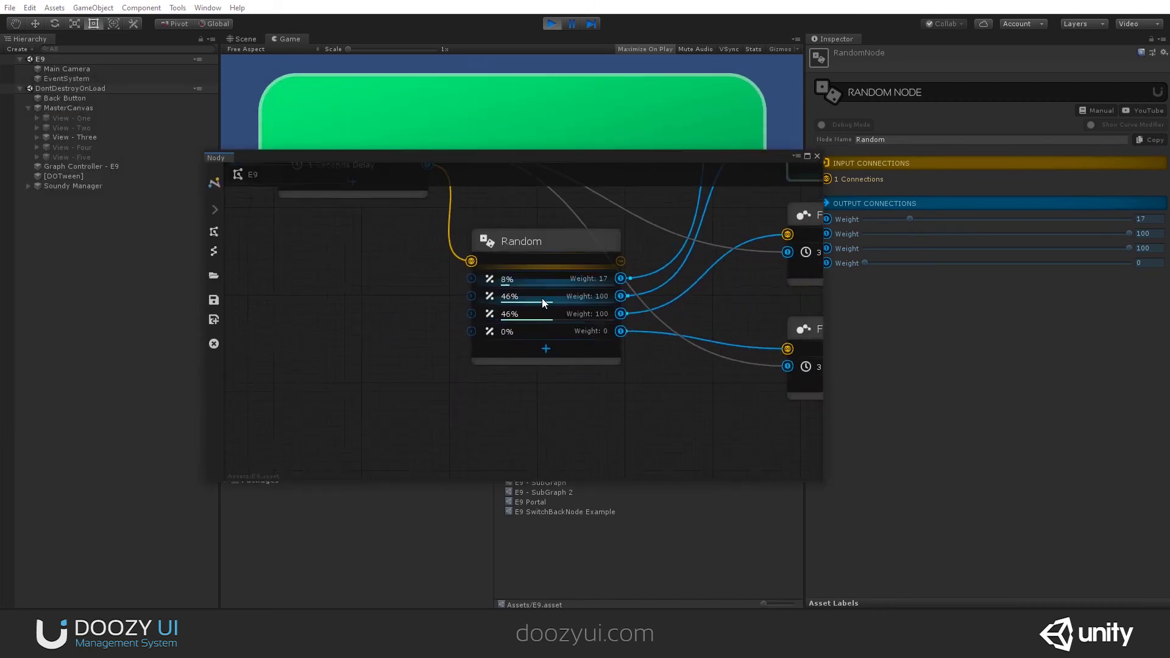
{"action": "middle_click_drag", "start_coordinate": [605, 282], "coordinate": [550, 387]}
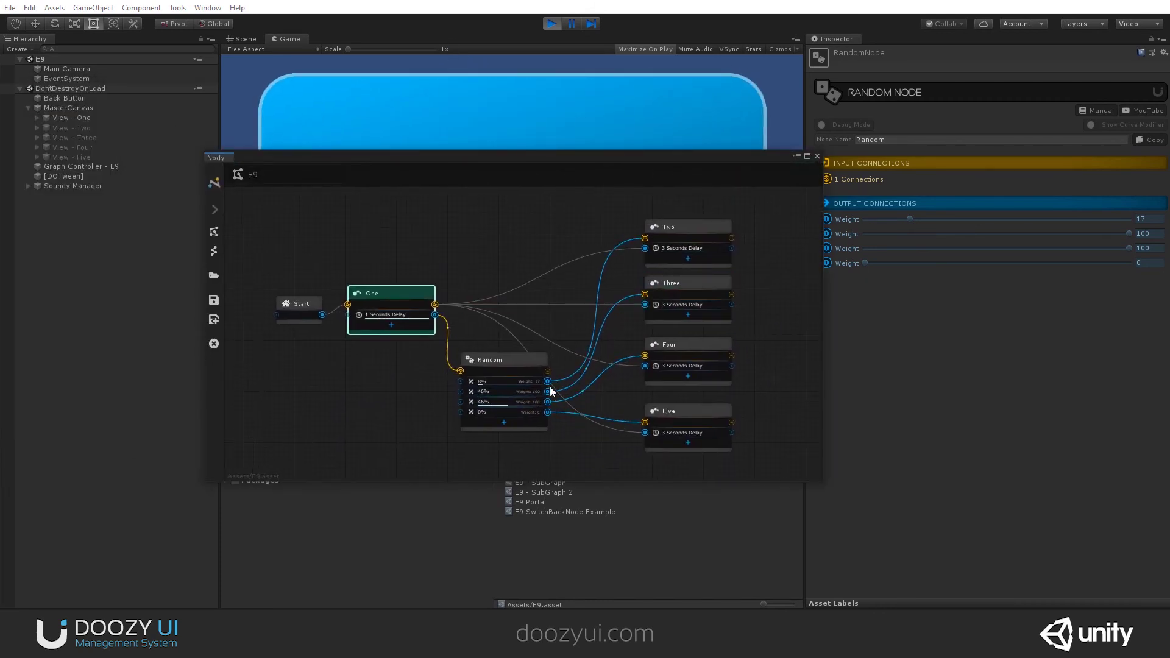